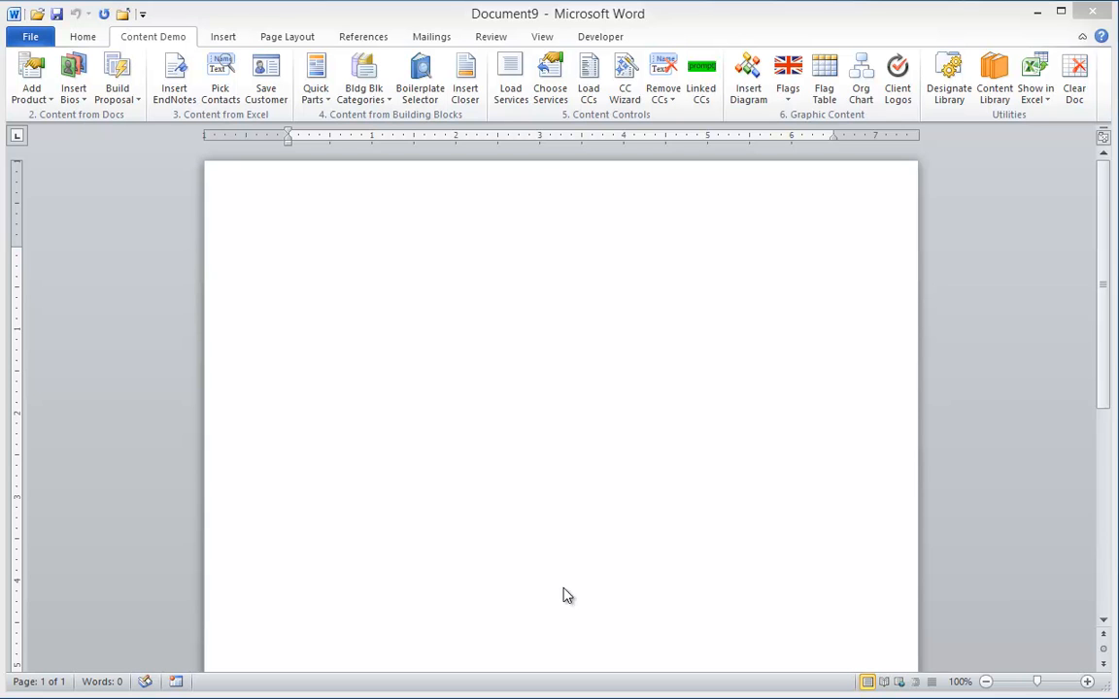
# Write "You starting salary will be" in the blank document and insert a rich text content control after it
pyautogui.click(599, 39)
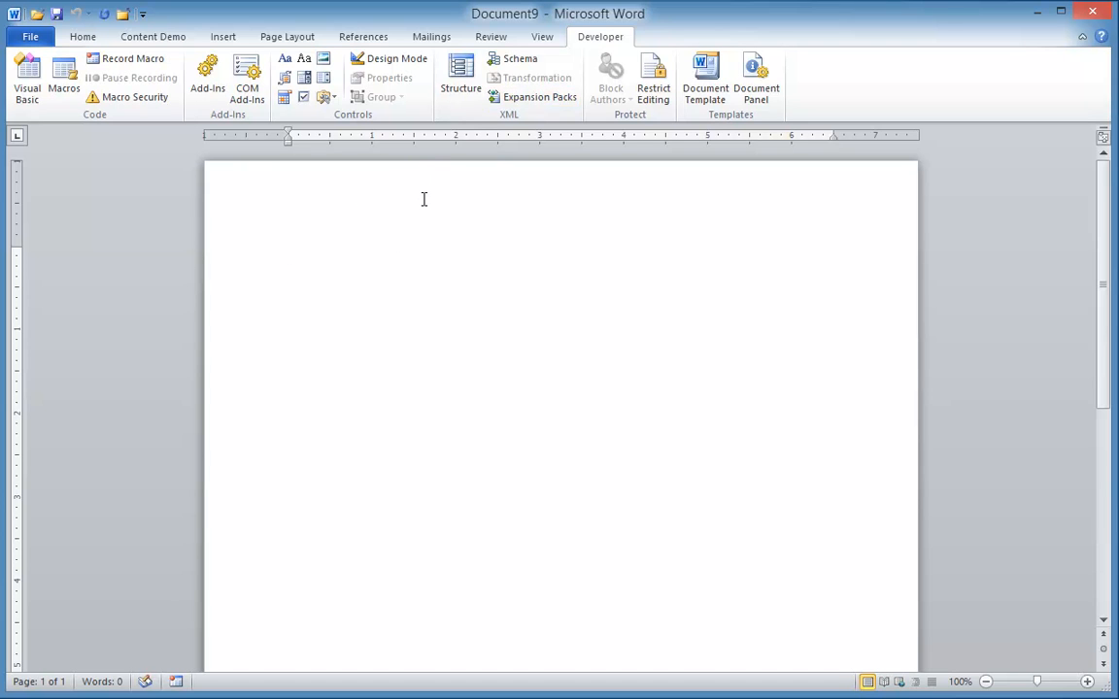
pyautogui.write('You starting salary wi')
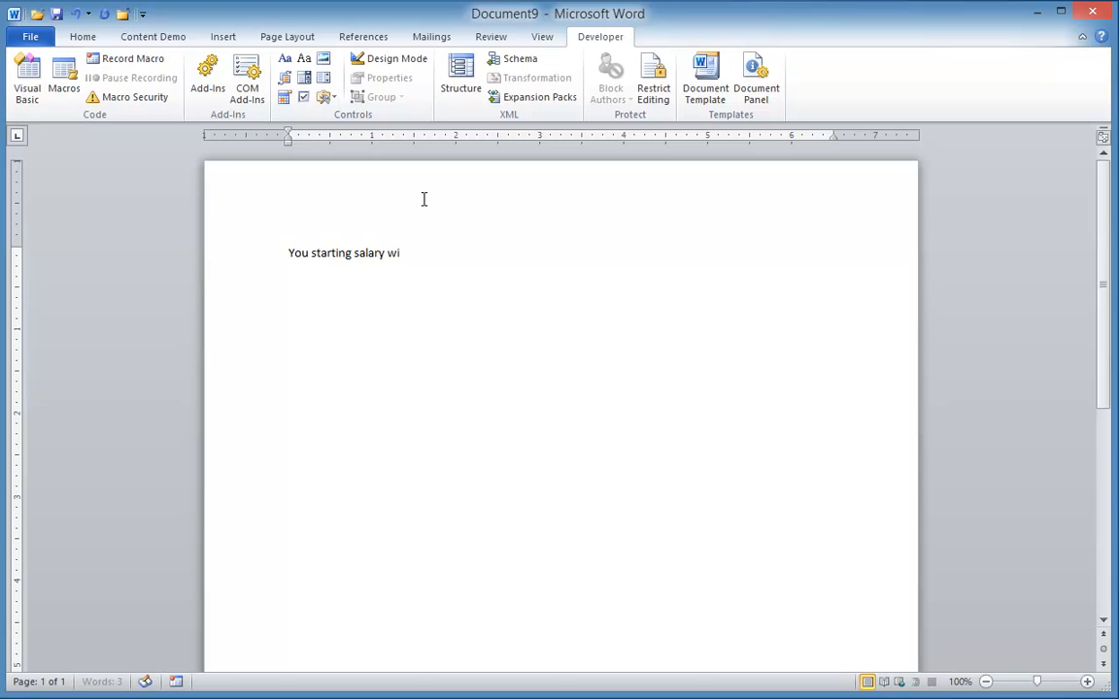
pyautogui.write('ll be')
pyautogui.click(284, 58)
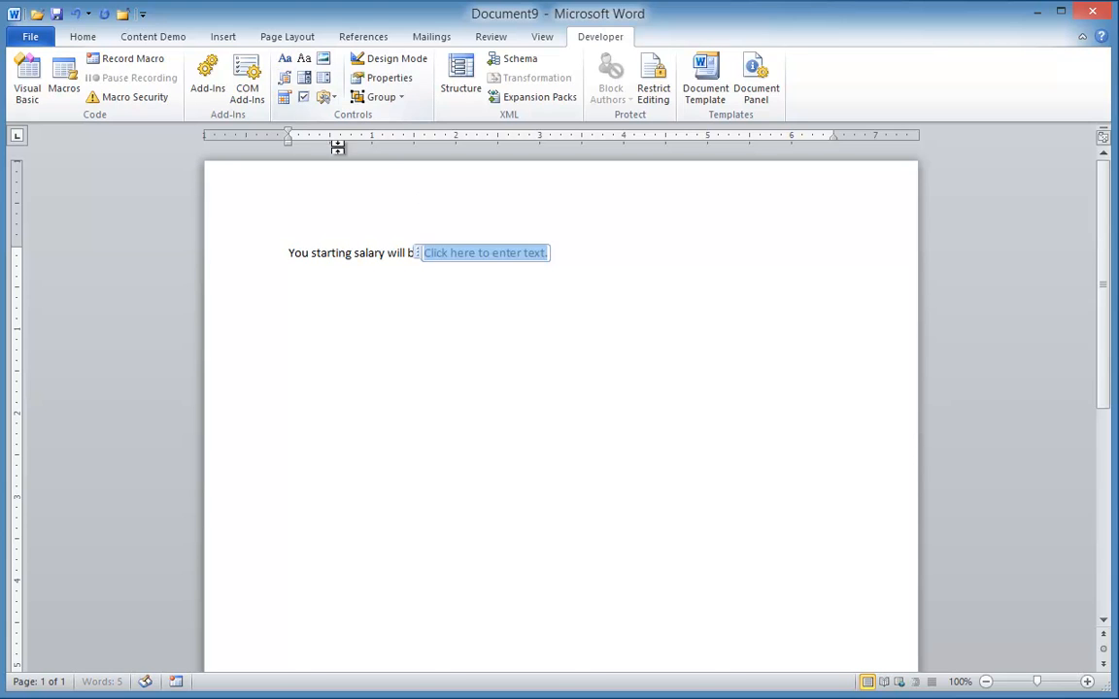
# Give the salary text content control the title "Salary" and the tag "S12"
pyautogui.click(420, 256)
pyautogui.click(390, 86)
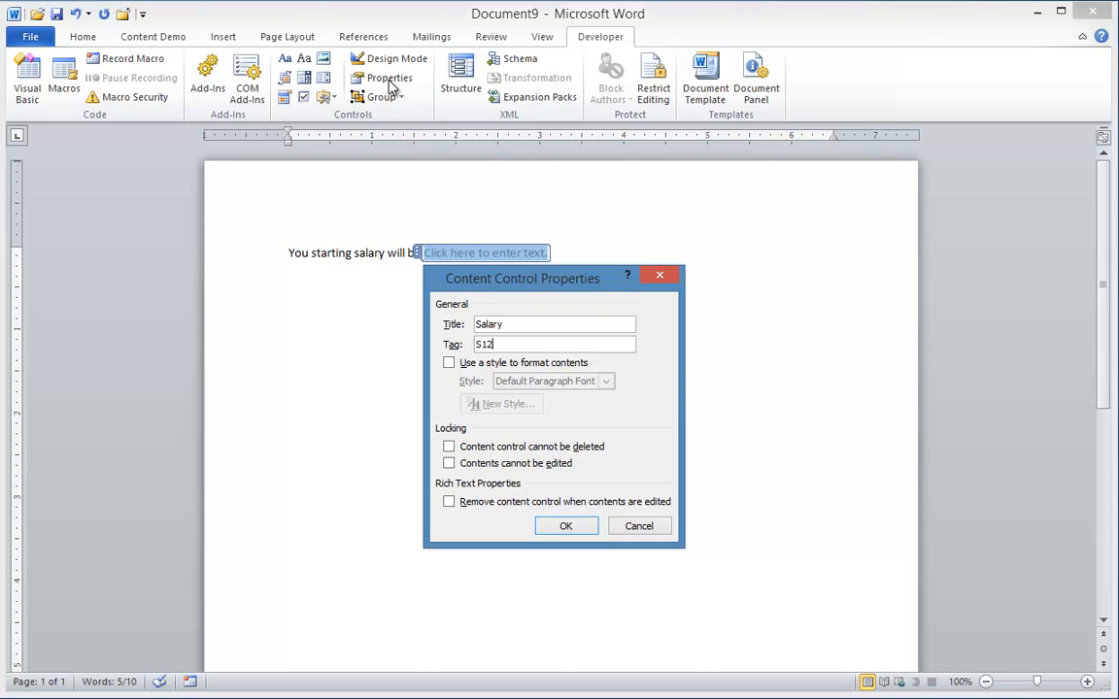
pyautogui.click(569, 527)
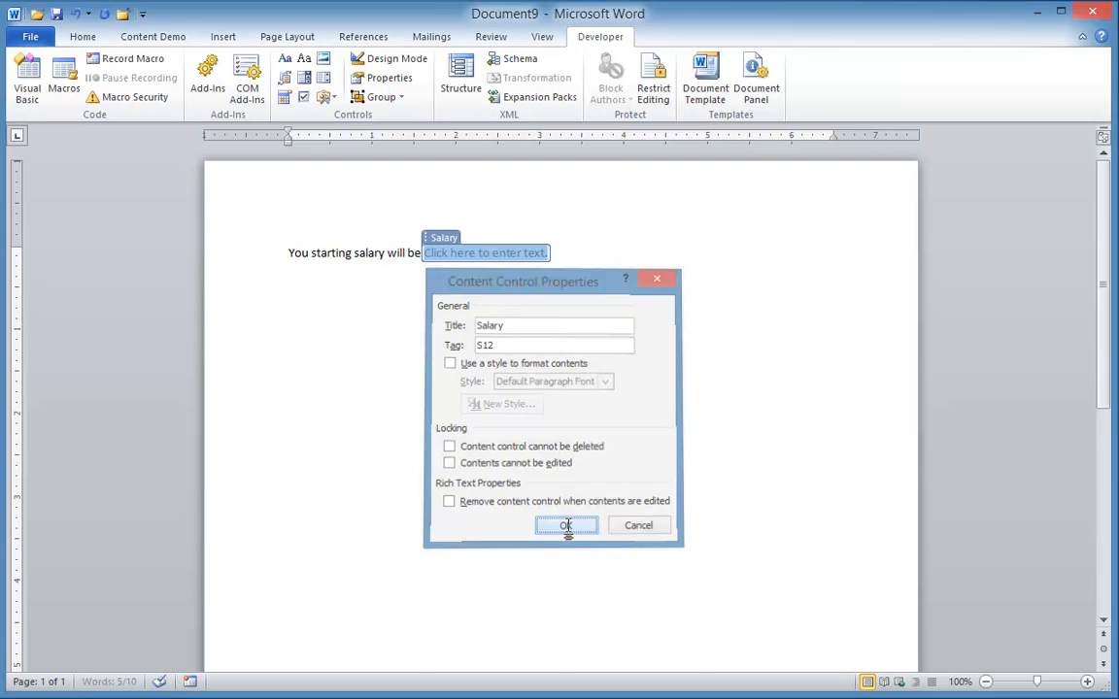
# Insert a picture content control on a new line below the salary sentence and title it "Click to choose Logo"
pyautogui.click(571, 252)
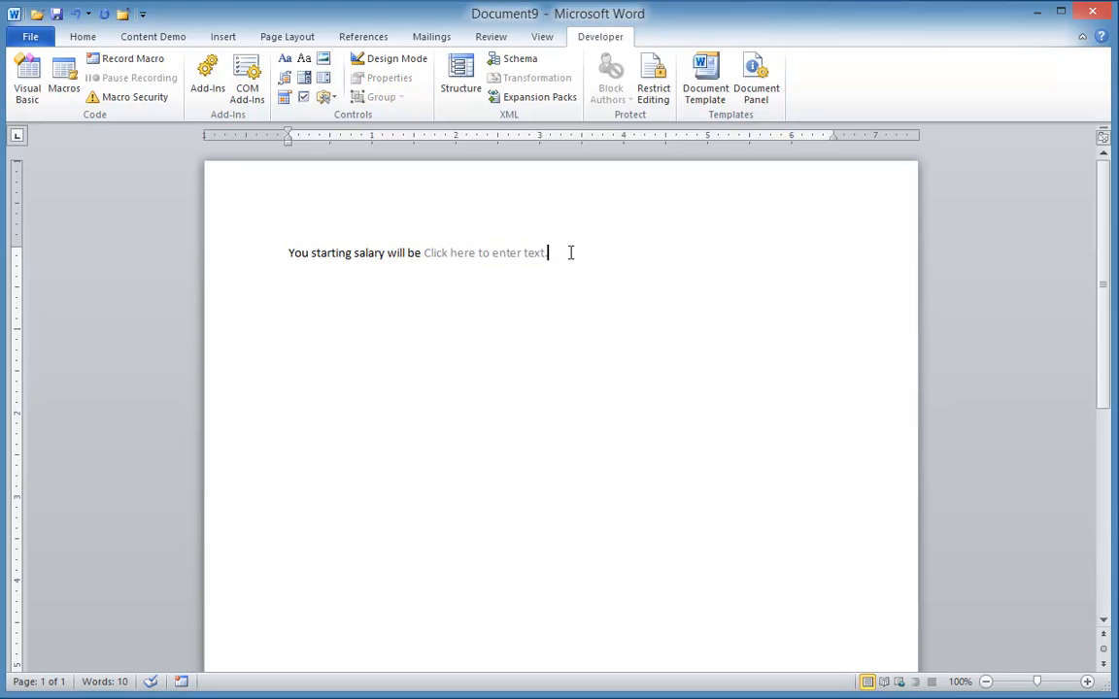
pyautogui.press('Return')
pyautogui.click(324, 58)
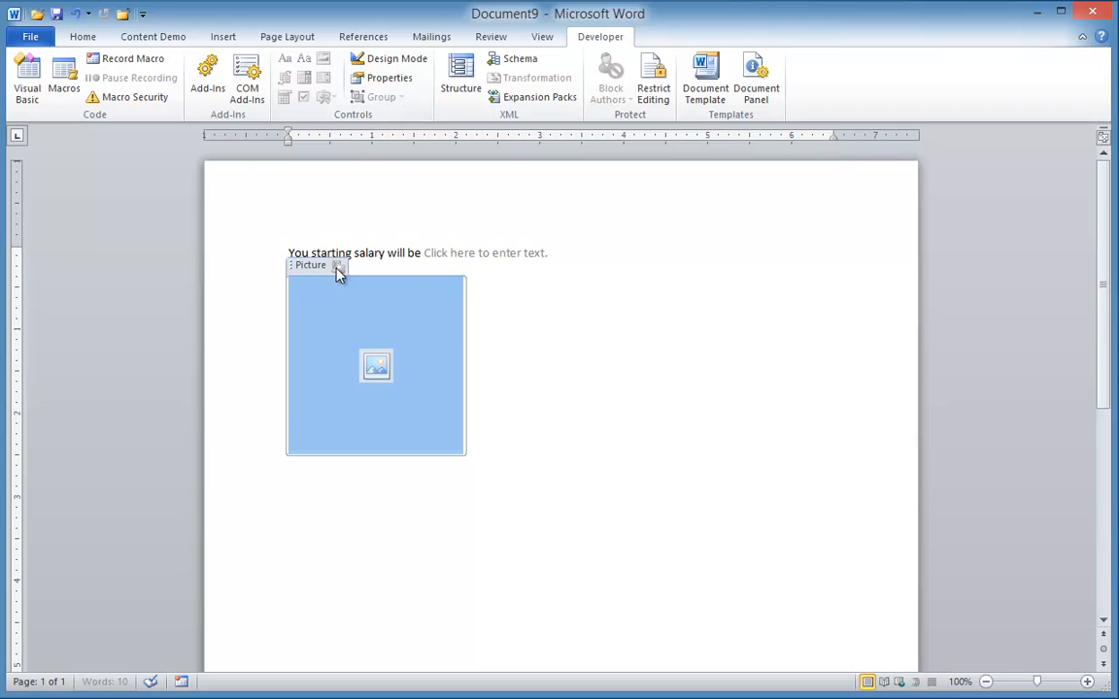
pyautogui.click(392, 78)
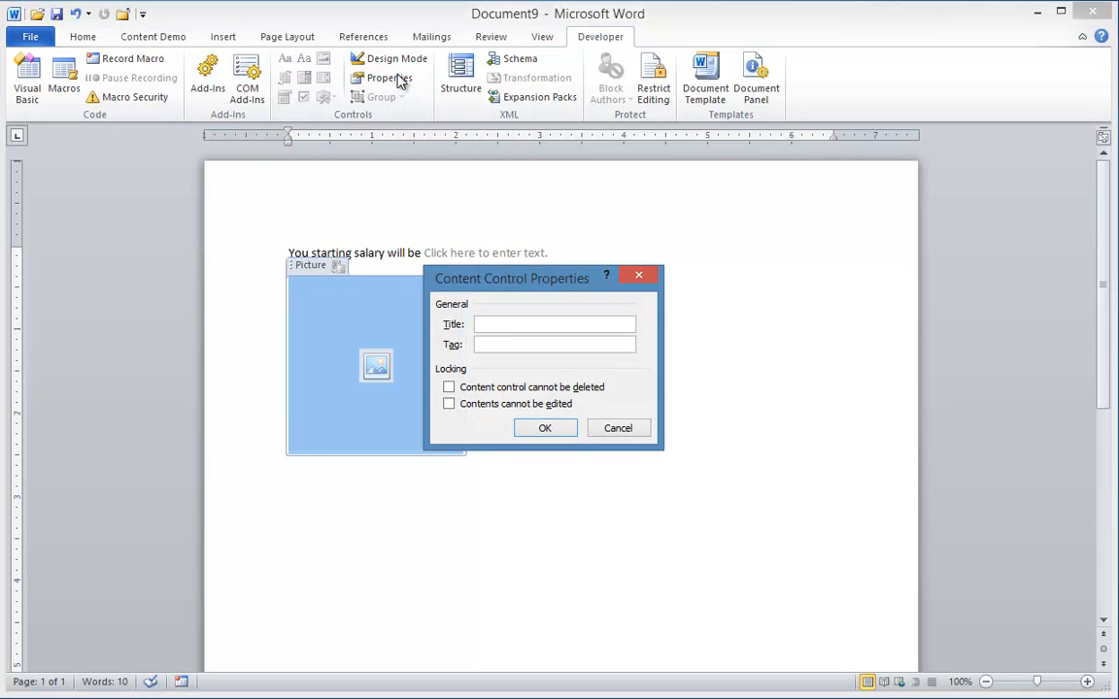
pyautogui.write('Click to choose Logo')
pyautogui.click(551, 427)
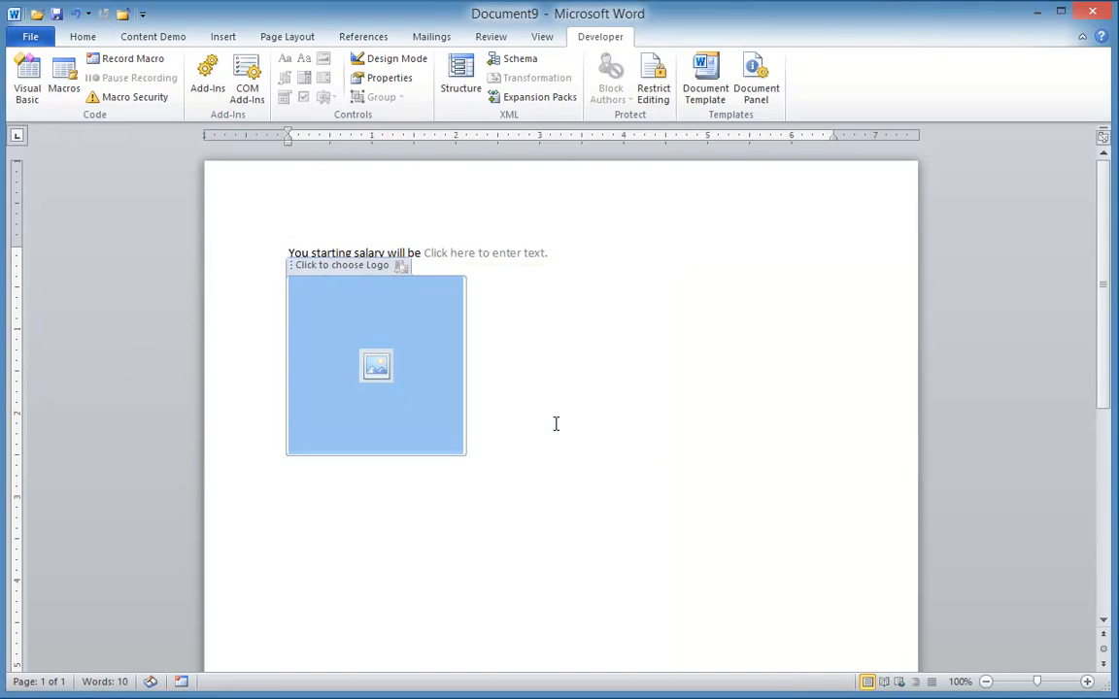
pyautogui.click(514, 310)
# Load the Description of Services document and examine the content control titles on its numbered service paragraphs from 1.1 to 1.19
pyautogui.click(511, 90)
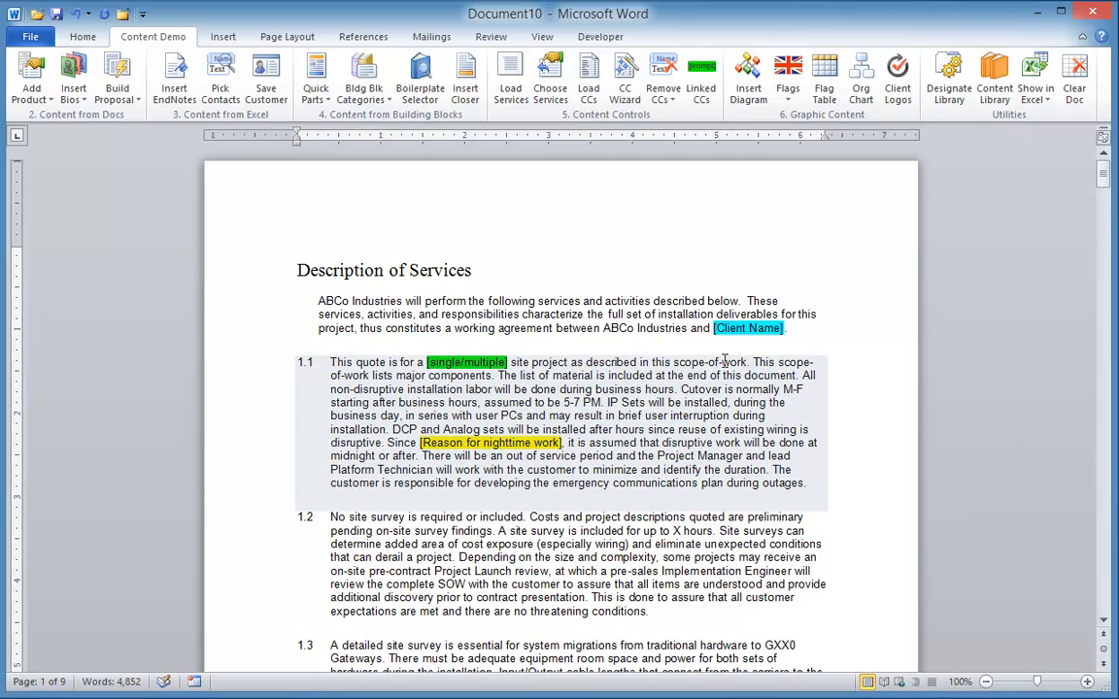
pyautogui.click(588, 390)
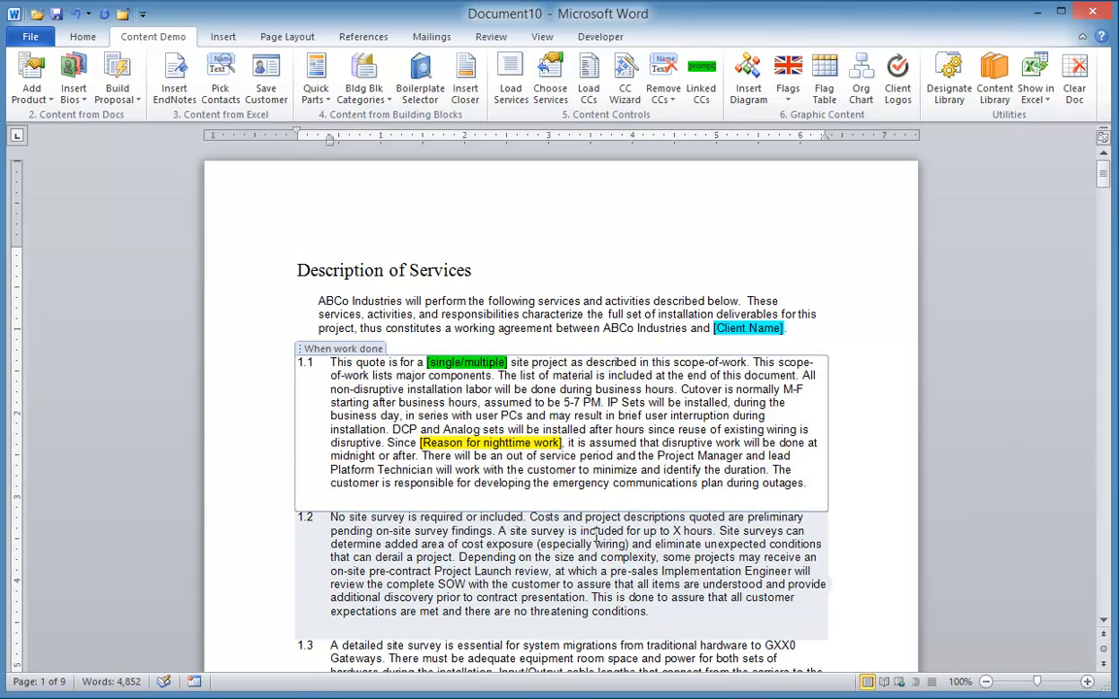
pyautogui.scroll(-3, 544, 456)
pyautogui.click(481, 437)
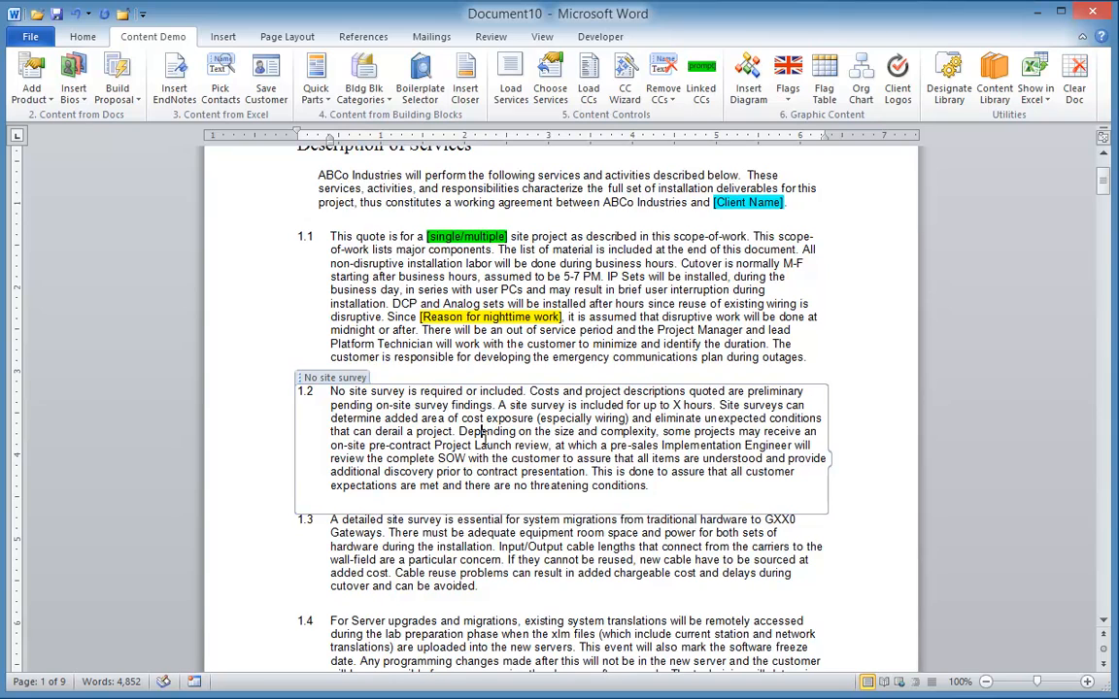
pyautogui.scroll(-4, 481, 436)
pyautogui.click(451, 382)
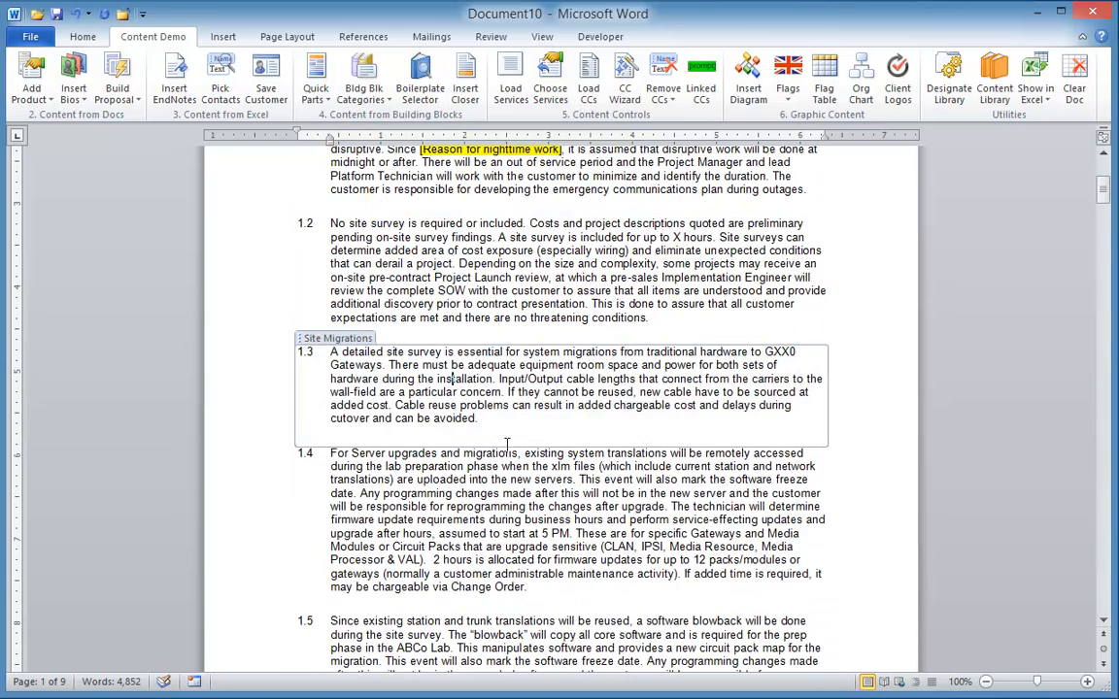
pyautogui.scroll(-4, 506, 444)
pyautogui.click(447, 332)
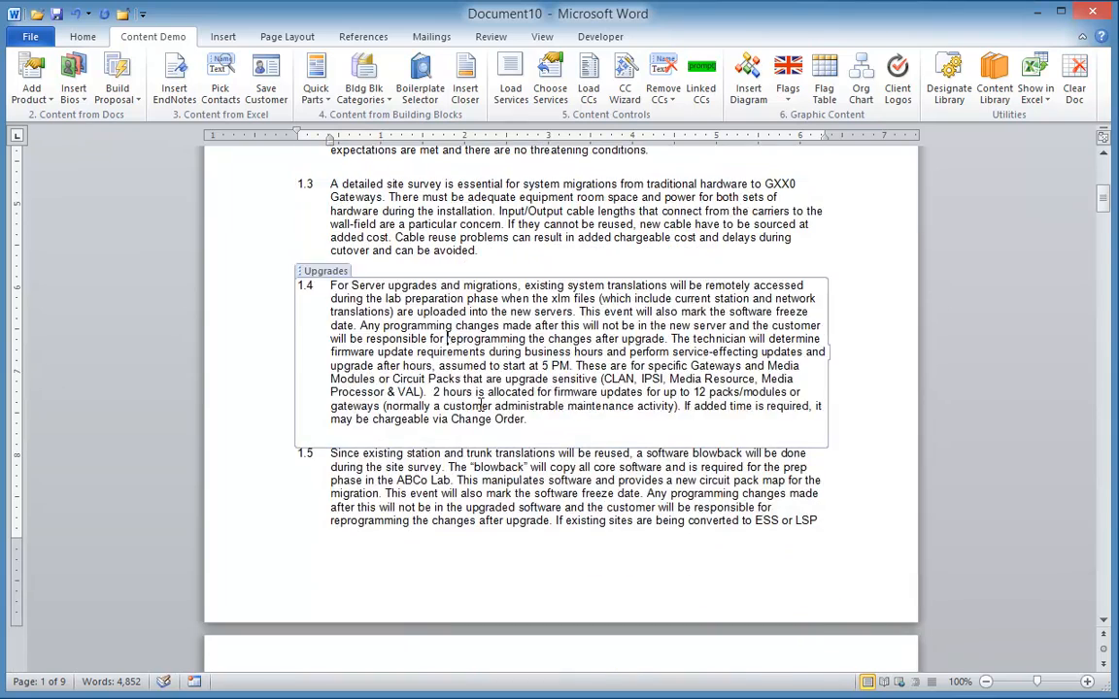
pyautogui.scroll(-8, 481, 406)
pyautogui.click(440, 479)
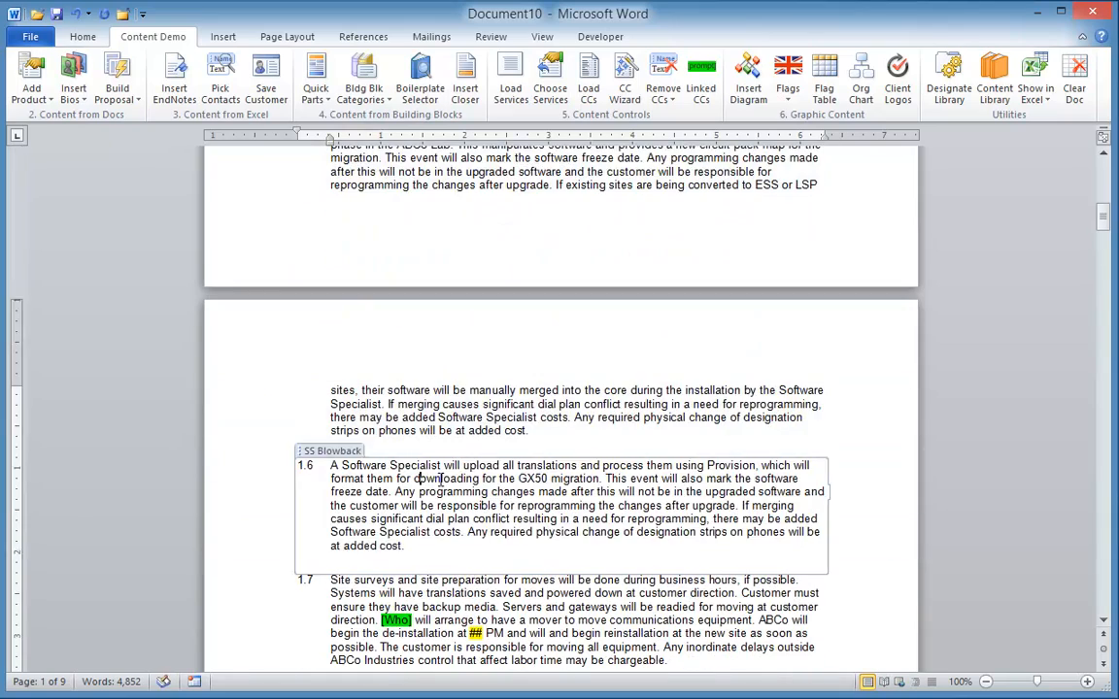
pyautogui.scroll(-6, 440, 479)
pyautogui.click(467, 340)
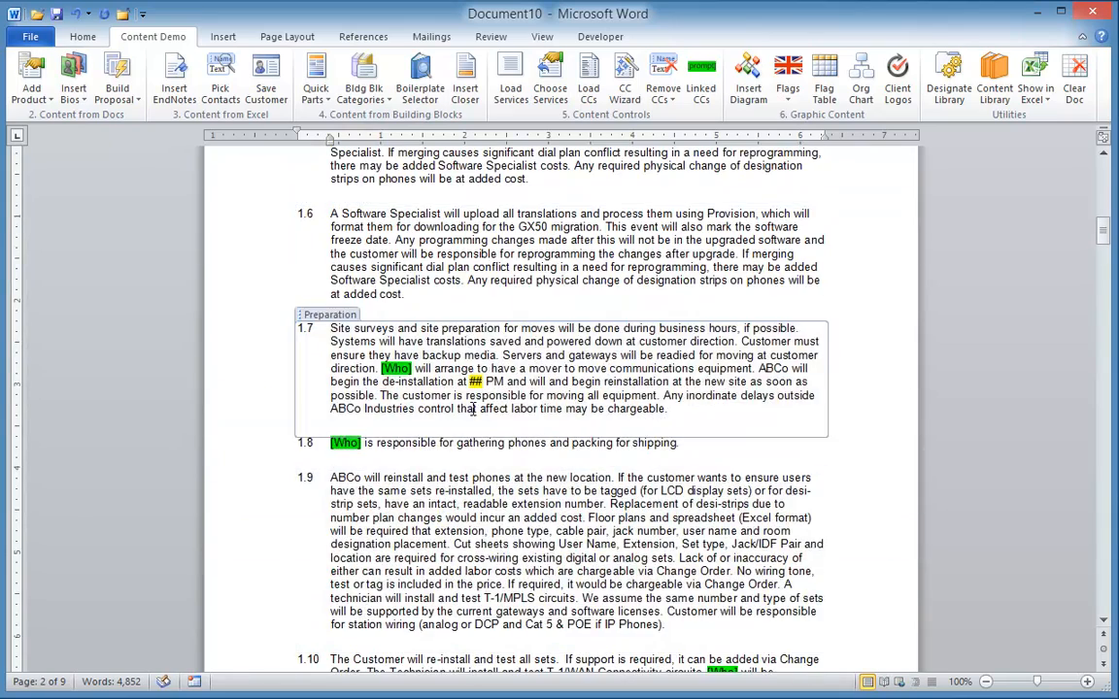
pyautogui.scroll(-4, 473, 408)
pyautogui.click(398, 323)
pyautogui.scroll(-3, 443, 366)
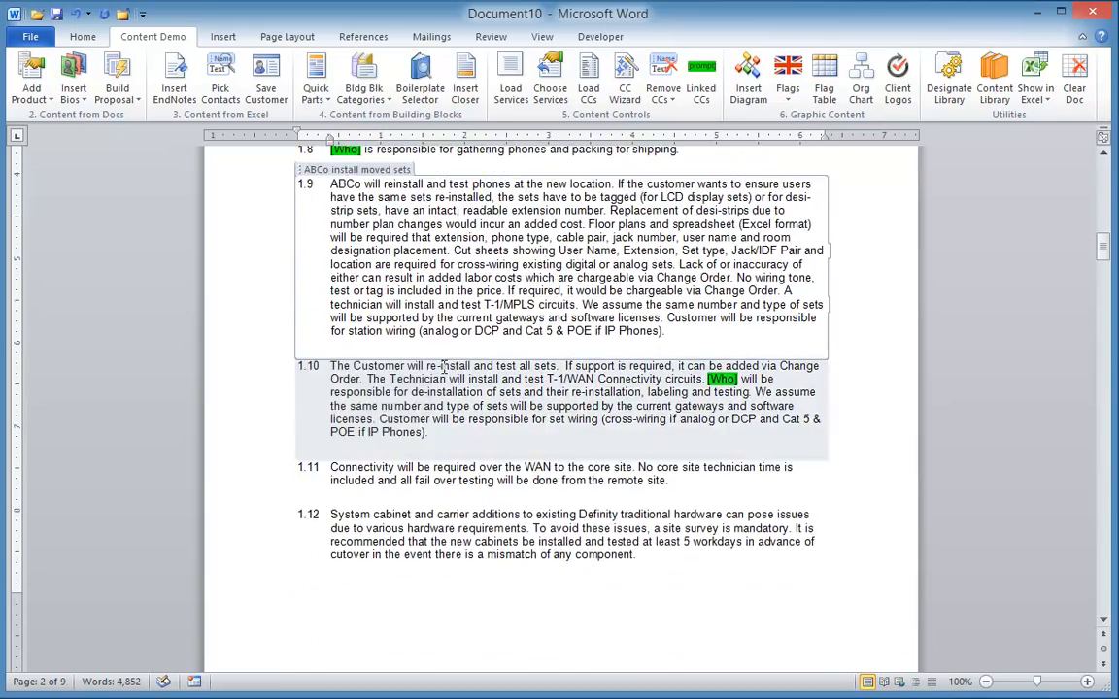
pyautogui.scroll(-2, 442, 366)
pyautogui.click(447, 383)
pyautogui.scroll(-8, 450, 402)
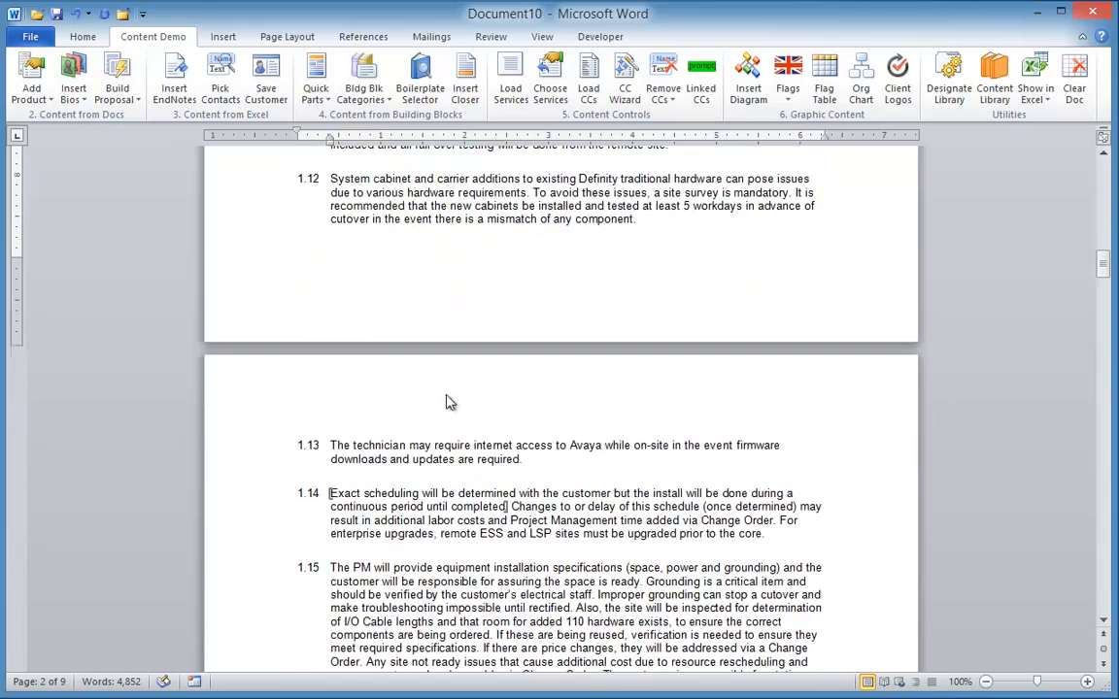
pyautogui.scroll(-4, 450, 402)
pyautogui.click(446, 398)
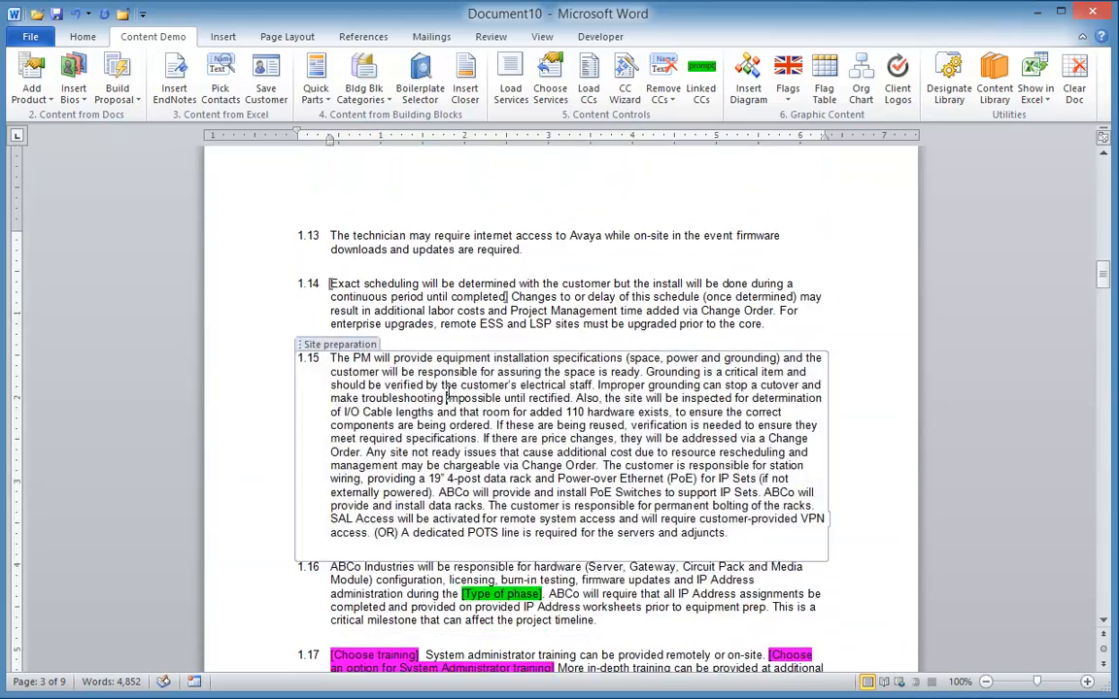
pyautogui.scroll(-4, 446, 395)
pyautogui.click(404, 432)
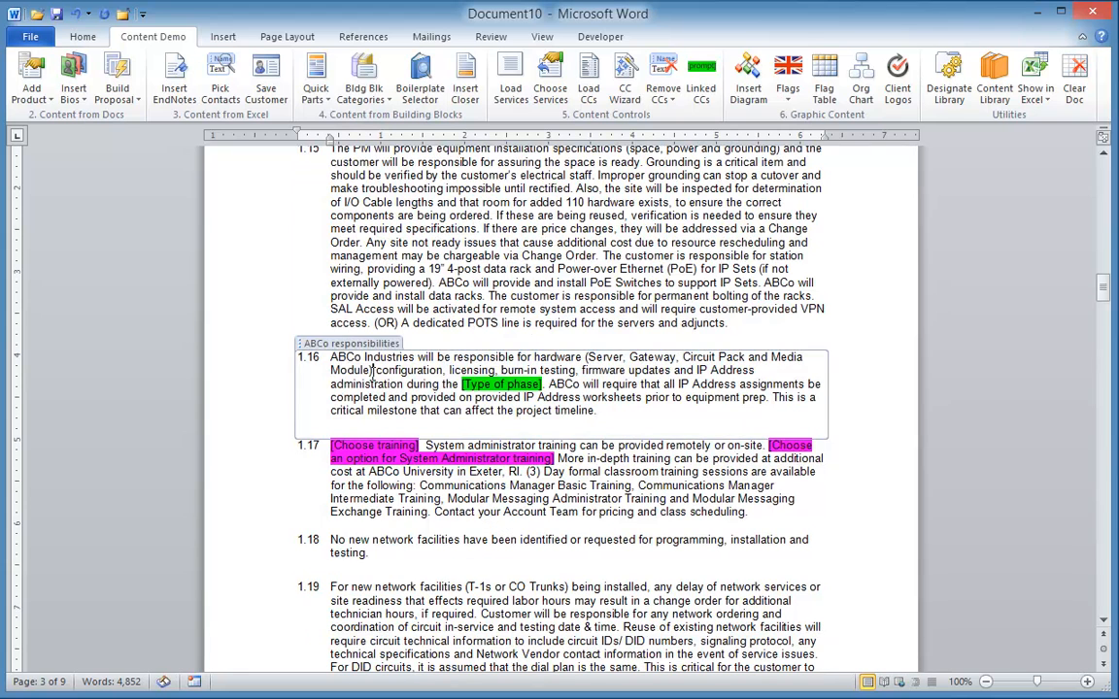
pyautogui.click(404, 442)
pyautogui.click(412, 541)
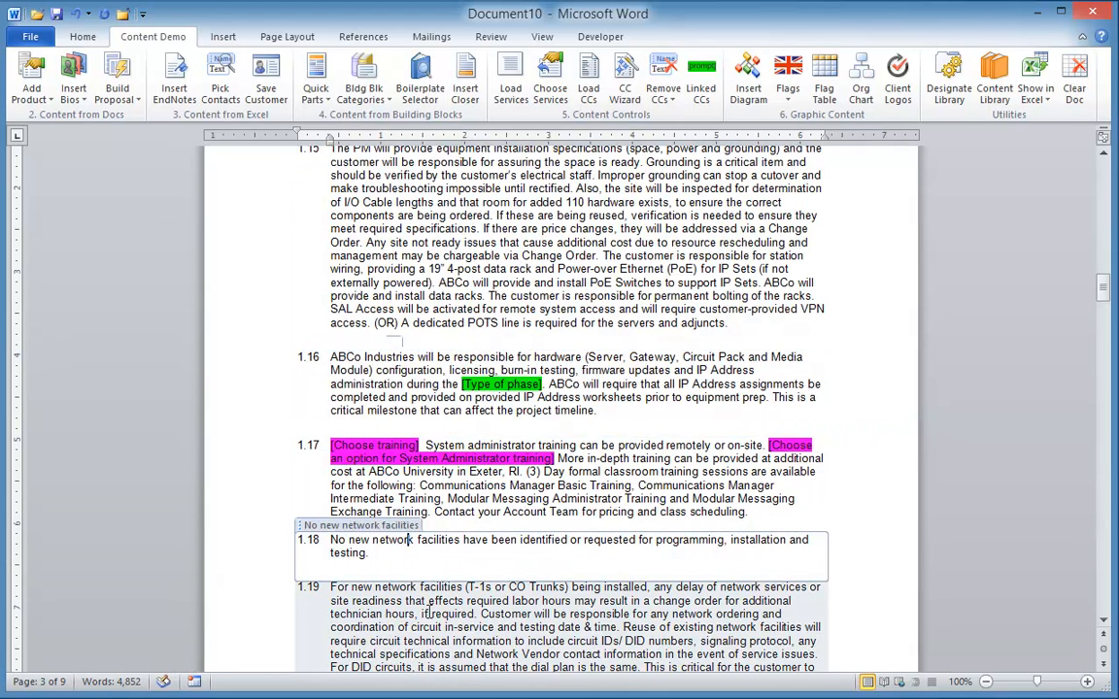
pyautogui.click(428, 613)
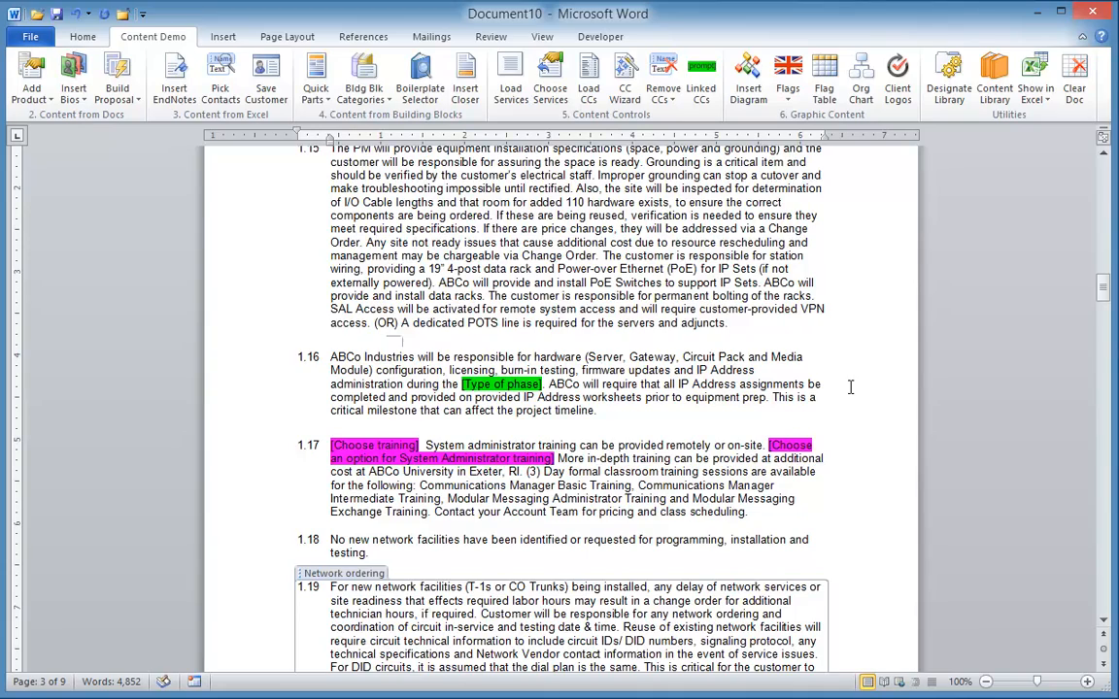
pyautogui.scroll(-5, 850, 386)
pyautogui.scroll(11, 850, 386)
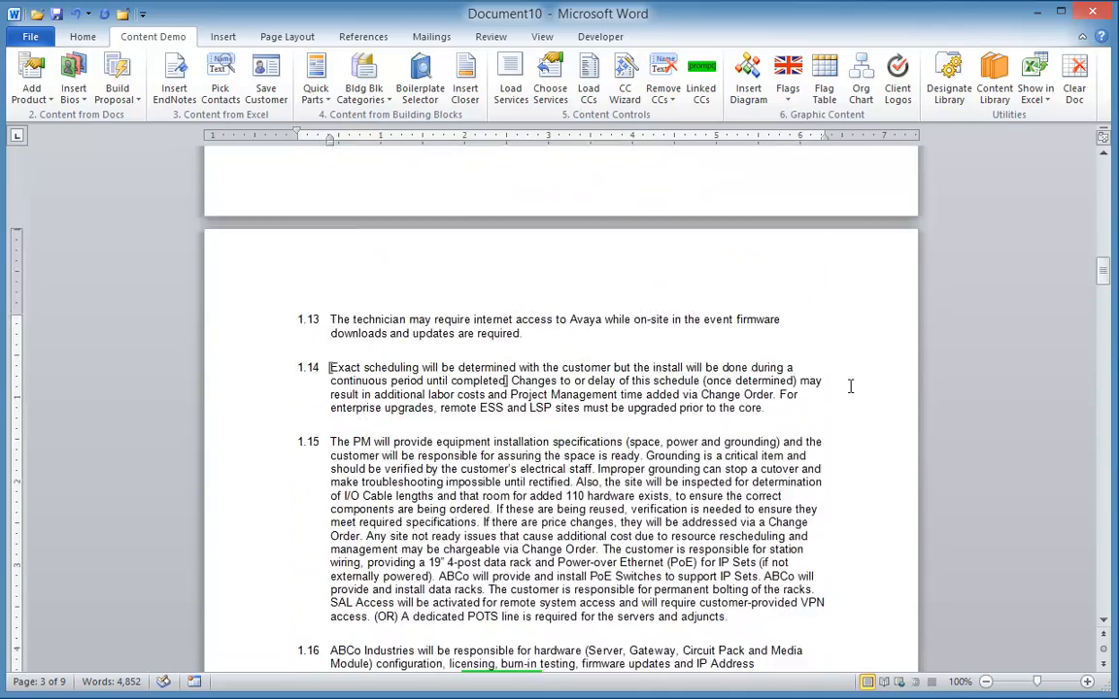
pyautogui.scroll(20, 849, 386)
pyautogui.scroll(15, 847, 382)
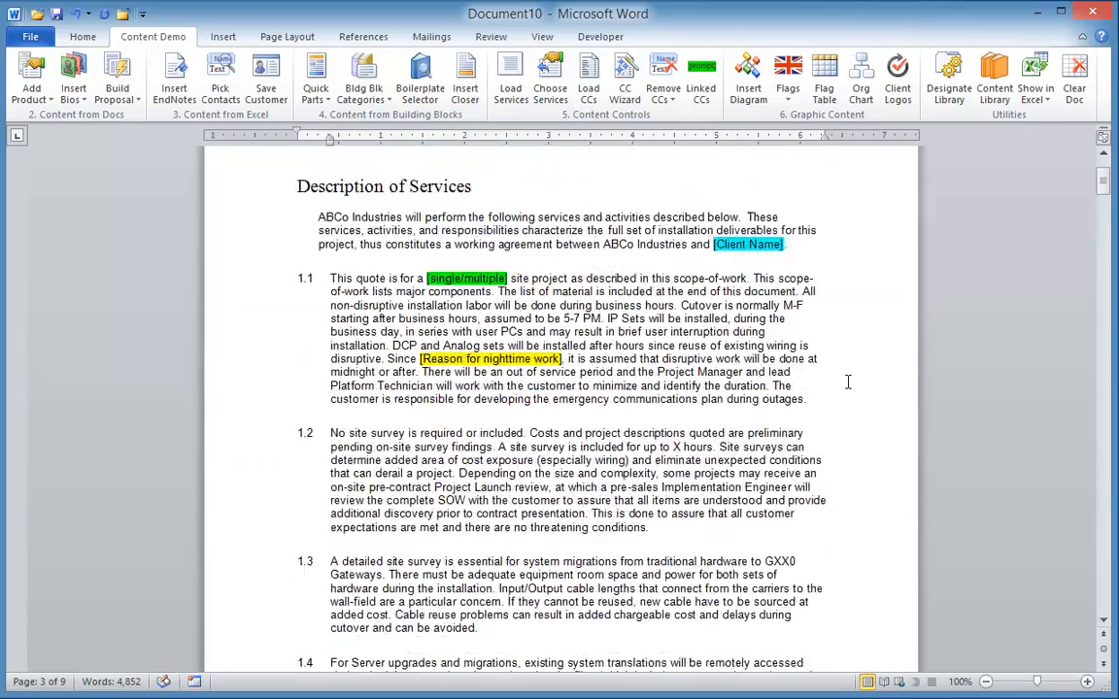
pyautogui.scroll(2, 847, 383)
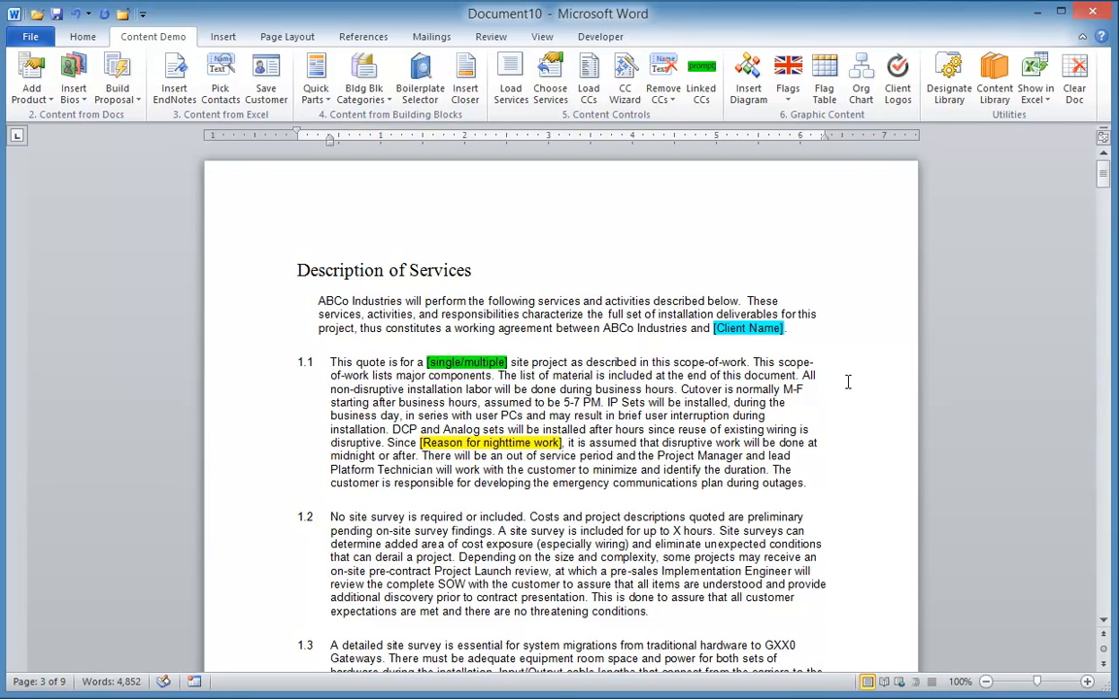
# Delete the "No site survey" service, paragraph 1.2, together with its content control
pyautogui.click(774, 375)
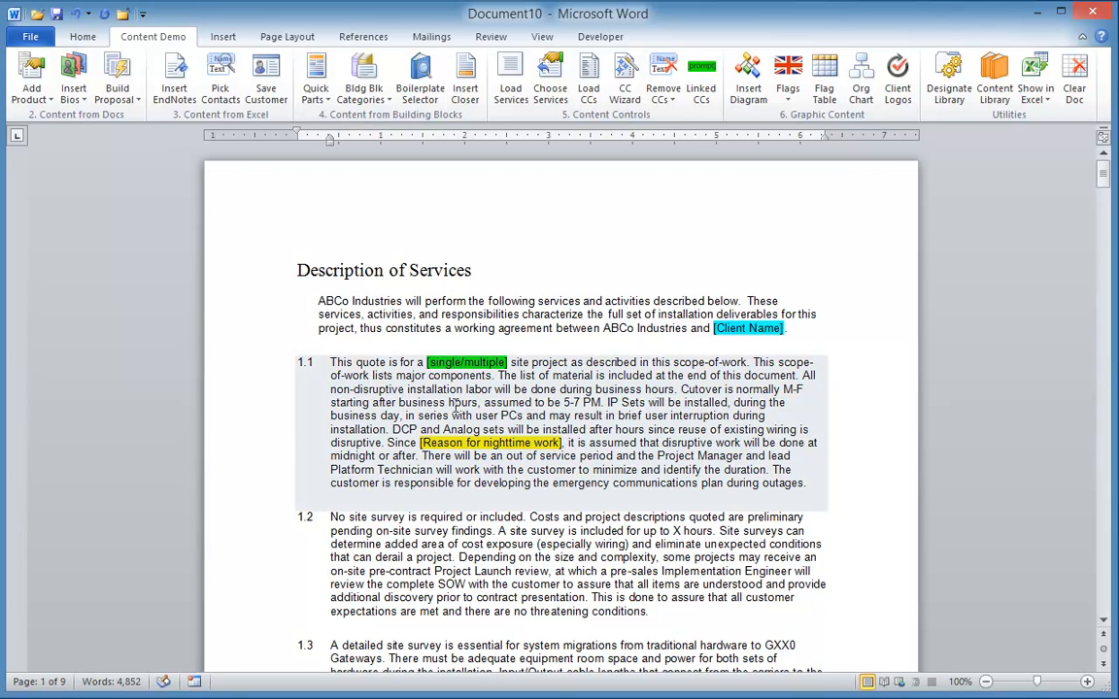
pyautogui.click(327, 517)
pyautogui.press('Delete')
pyautogui.press('Delete')
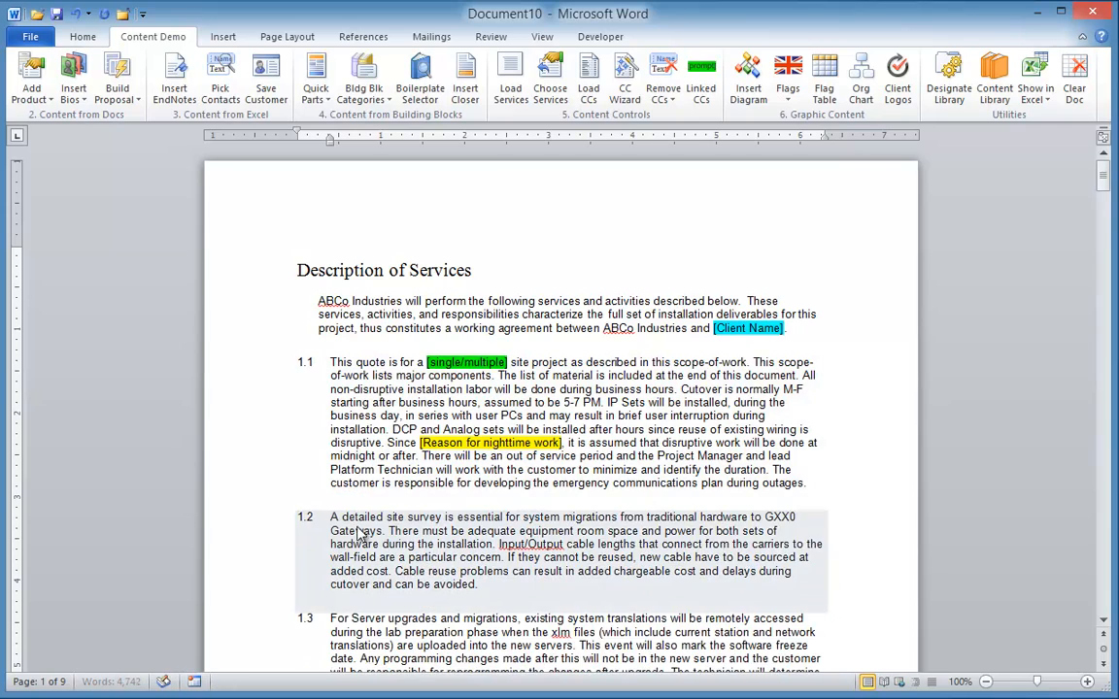
# Delete the "SS Blowback" service paragraph about the Software Specialist uploading translations, together with its content control
pyautogui.scroll(-1, 418, 561)
pyautogui.scroll(-11, 418, 562)
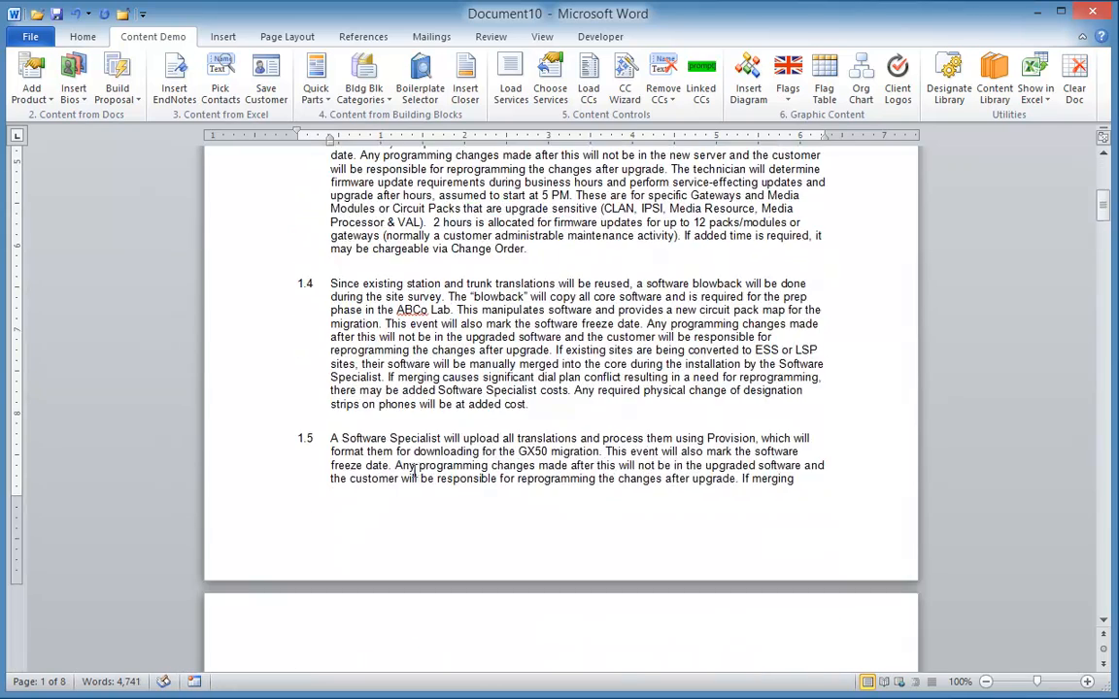
pyautogui.click(355, 434)
pyautogui.press('Delete')
pyautogui.press('Delete')
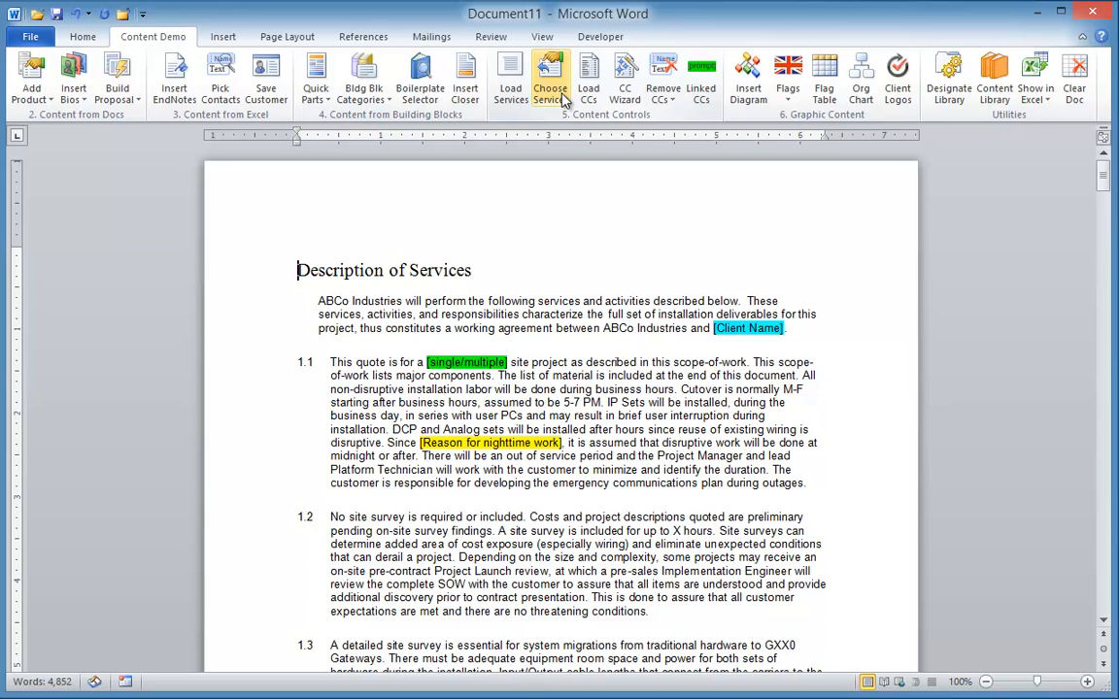
# Open the service chooser for the SOW and preview the texts of Preparation, ABCo install moved sets and other listed services
pyautogui.click(563, 97)
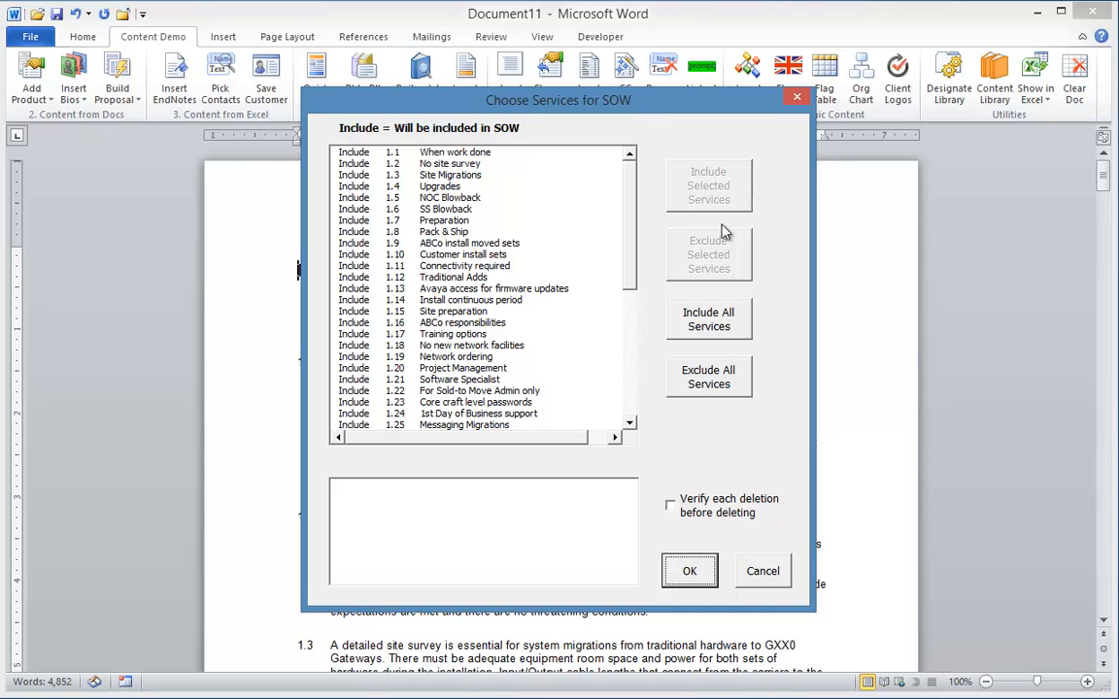
pyautogui.click(395, 198)
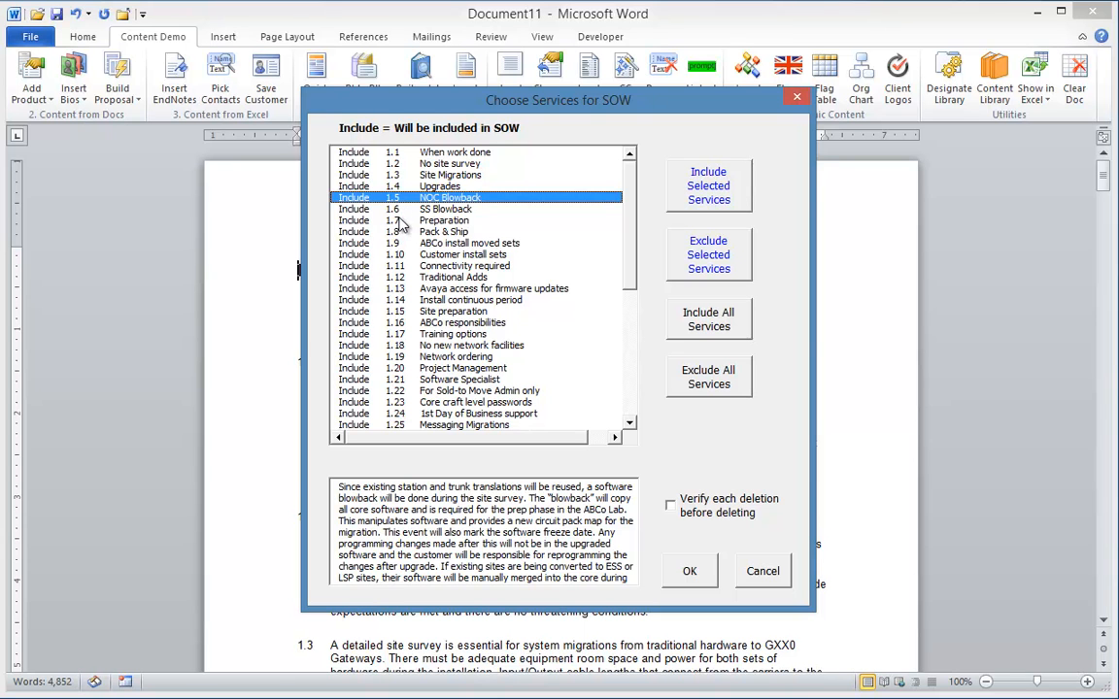
pyautogui.click(399, 221)
pyautogui.click(401, 243)
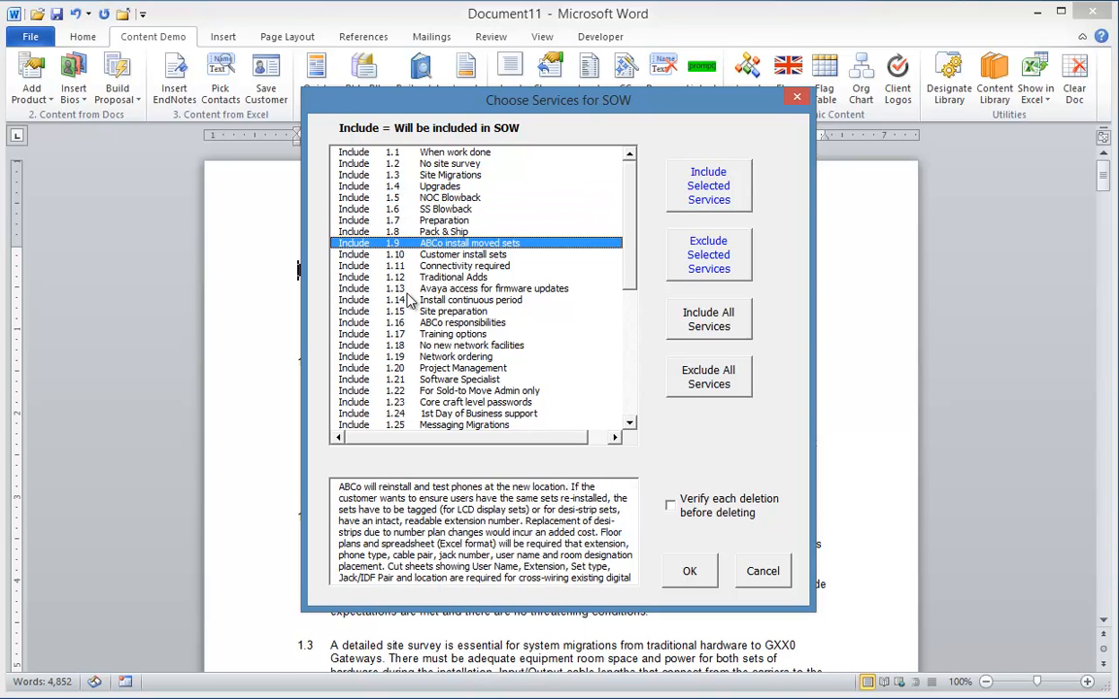
pyautogui.click(403, 290)
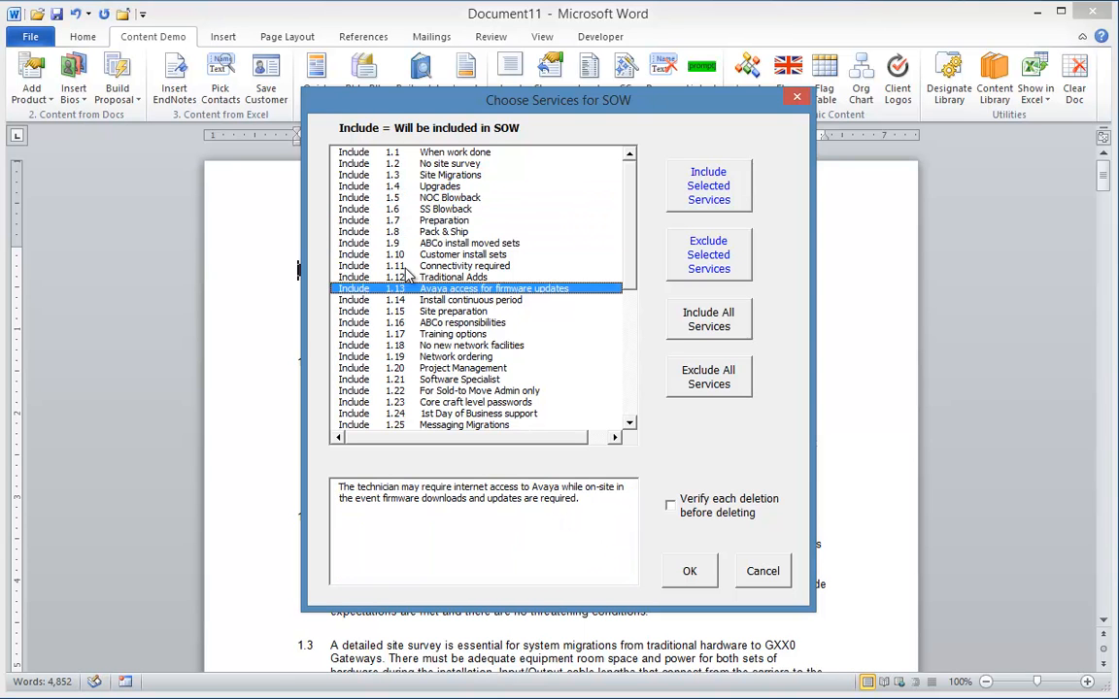
# Exclude NOC Blowback, Pack & Ship, Traditional Adds, Avaya access for firmware updates, Install continuous period, Project Management, Software Specialist and For Sold-to Move Admin only from the SOW
pyautogui.click(374, 198)
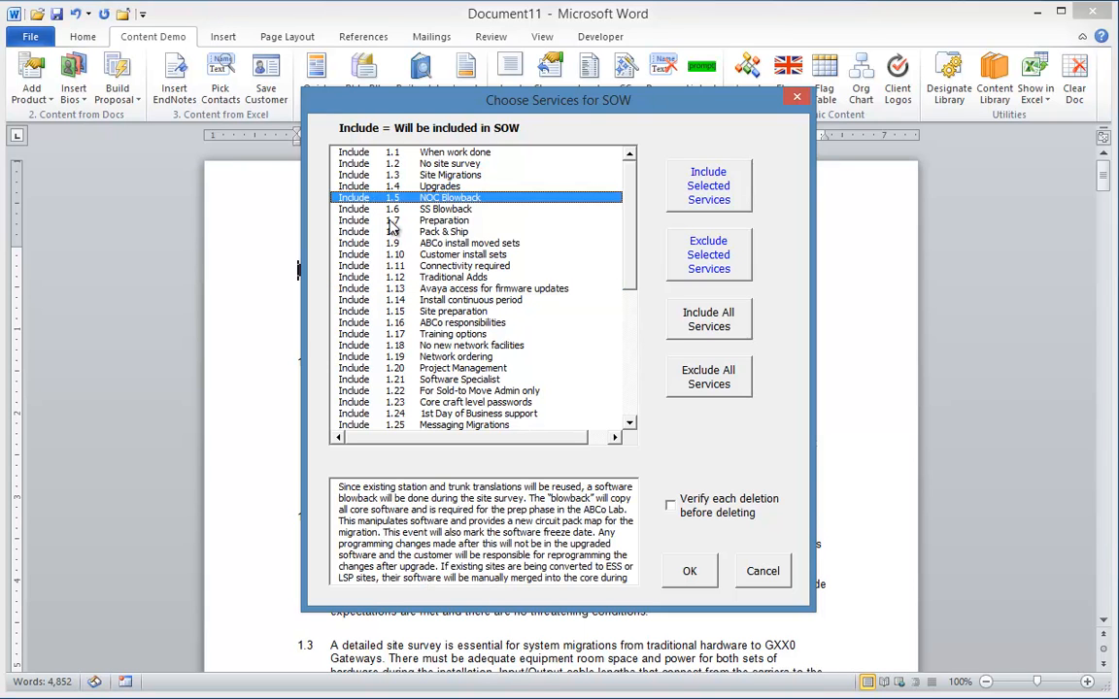
pyautogui.keyDown('ctrl'); pyautogui.click(361, 232); pyautogui.keyUp('ctrl')
pyautogui.keyDown('ctrl'); pyautogui.click(369, 278); pyautogui.keyUp('ctrl')
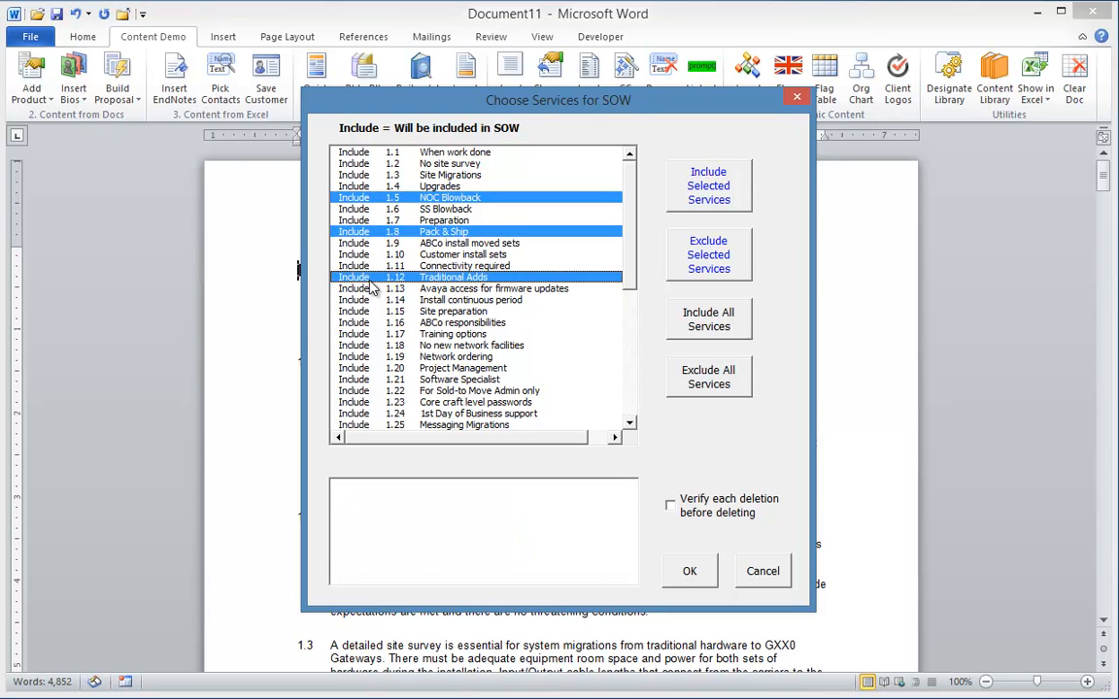
pyautogui.keyDown('ctrl'); pyautogui.click(367, 289); pyautogui.keyUp('ctrl')
pyautogui.keyDown('ctrl'); pyautogui.click(367, 301); pyautogui.keyUp('ctrl')
pyautogui.keyDown('ctrl'); pyautogui.click(342, 368); pyautogui.keyUp('ctrl')
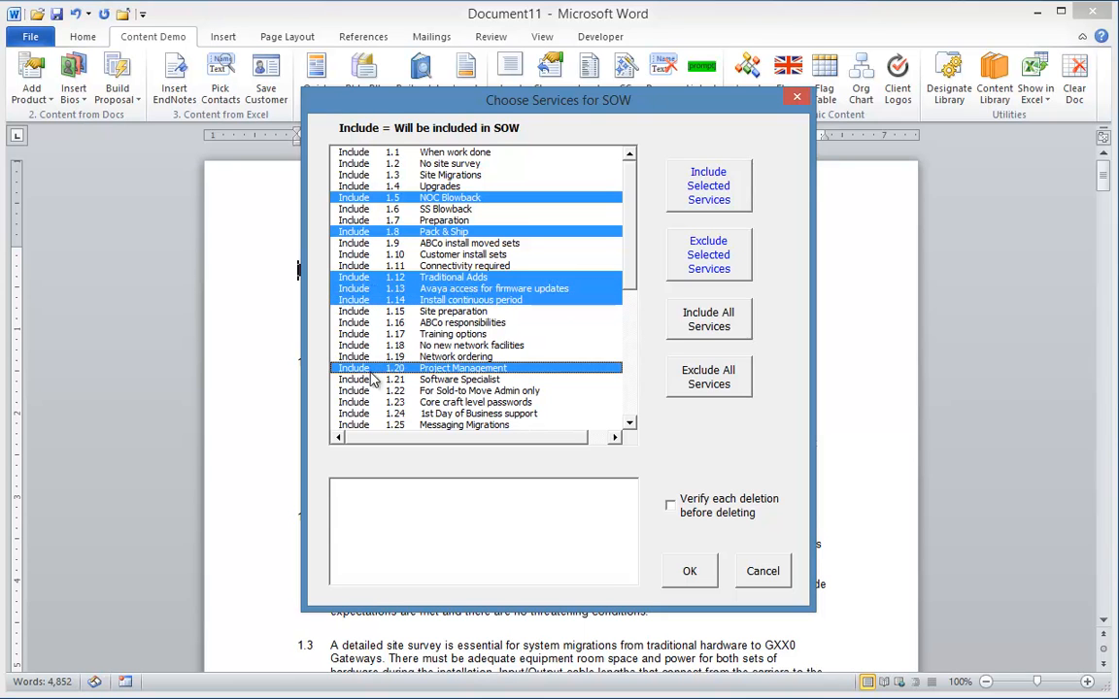
pyautogui.keyDown('ctrl'); pyautogui.click(340, 380); pyautogui.keyUp('ctrl')
pyautogui.keyDown('ctrl'); pyautogui.click(340, 390); pyautogui.keyUp('ctrl')
pyautogui.click(715, 259)
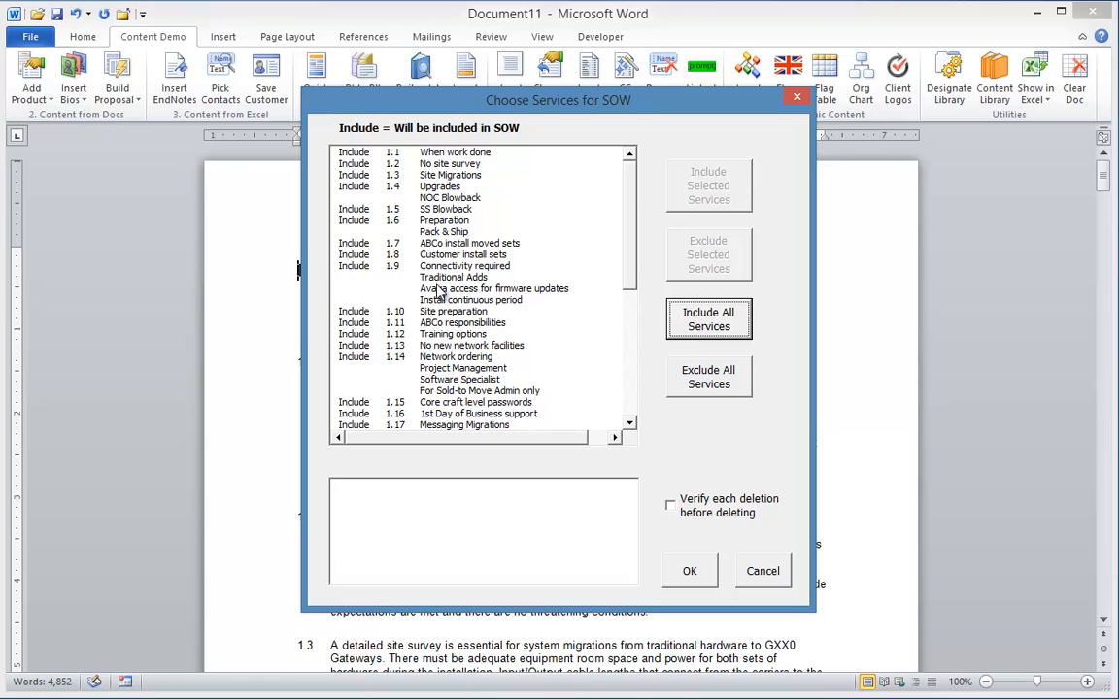
# Include only Site Migrations, NOC Blowback, Pack & Ship, Connectivity required, Install continuous period through Training options, and For Sold-to Move Admin only through Messaging Migrations
pyautogui.click(716, 383)
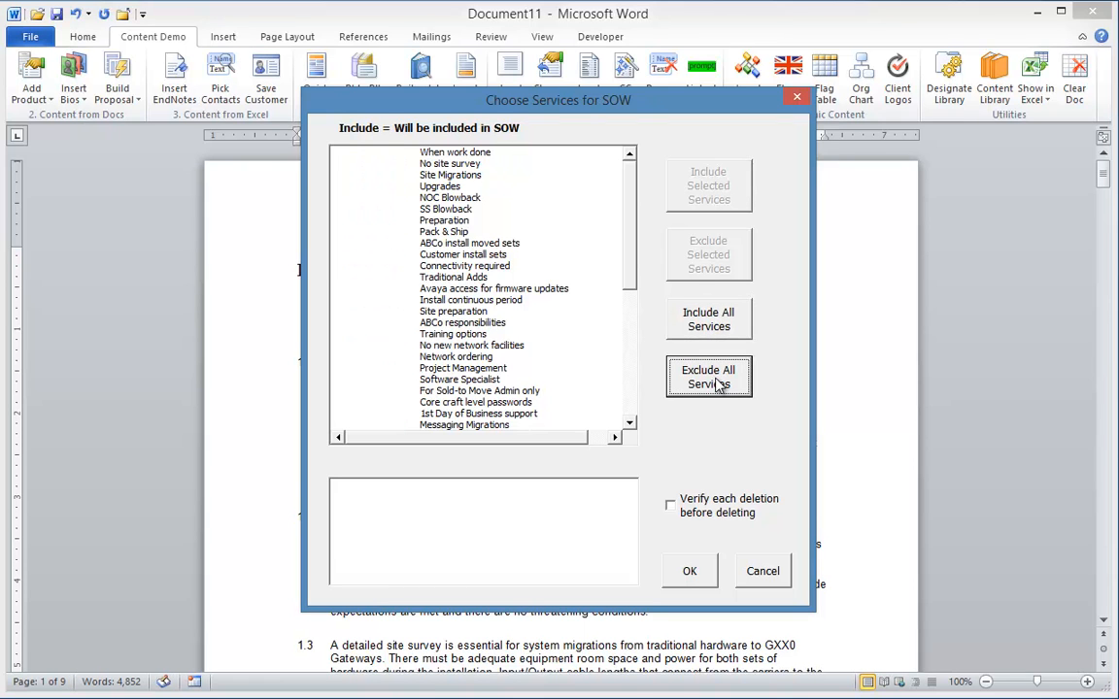
pyautogui.click(450, 176)
pyautogui.click(450, 197)
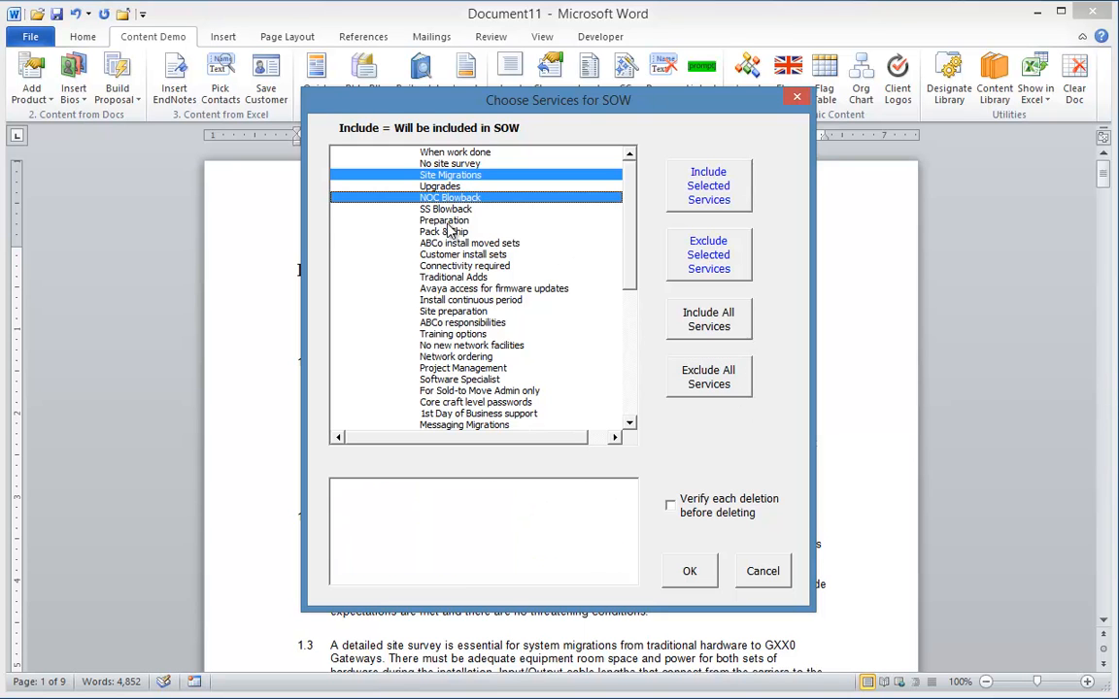
pyautogui.click(450, 231)
pyautogui.click(452, 265)
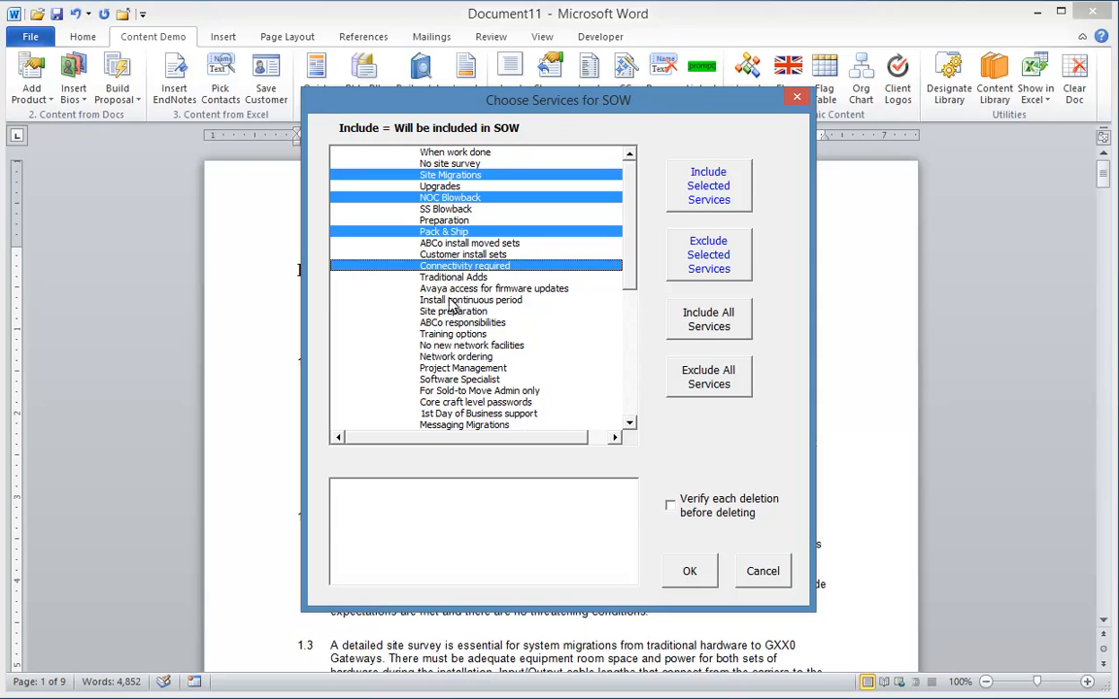
pyautogui.click(451, 300)
pyautogui.click(452, 310)
pyautogui.click(452, 322)
pyautogui.click(452, 334)
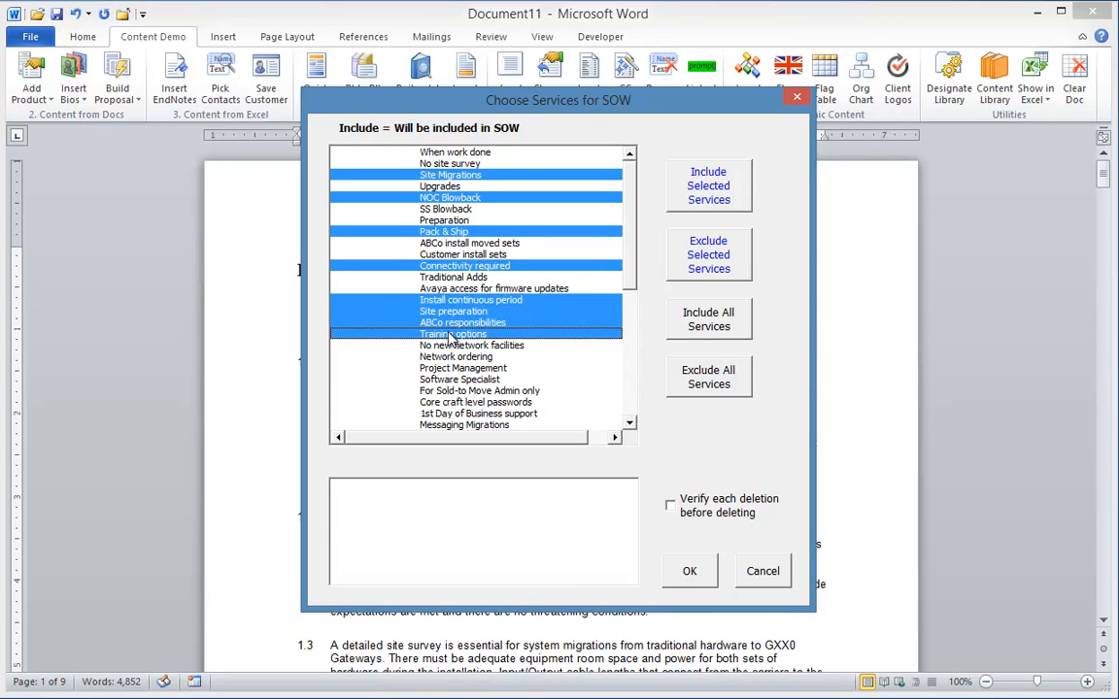
pyautogui.click(452, 390)
pyautogui.click(452, 402)
pyautogui.click(451, 414)
pyautogui.click(452, 425)
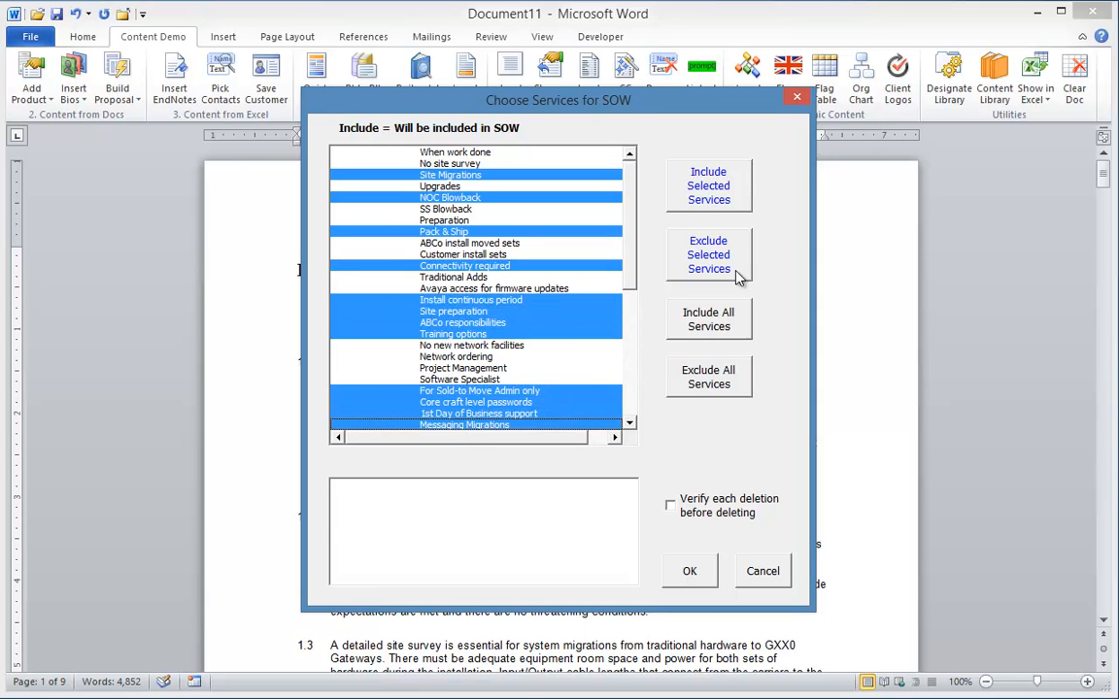
pyautogui.click(719, 190)
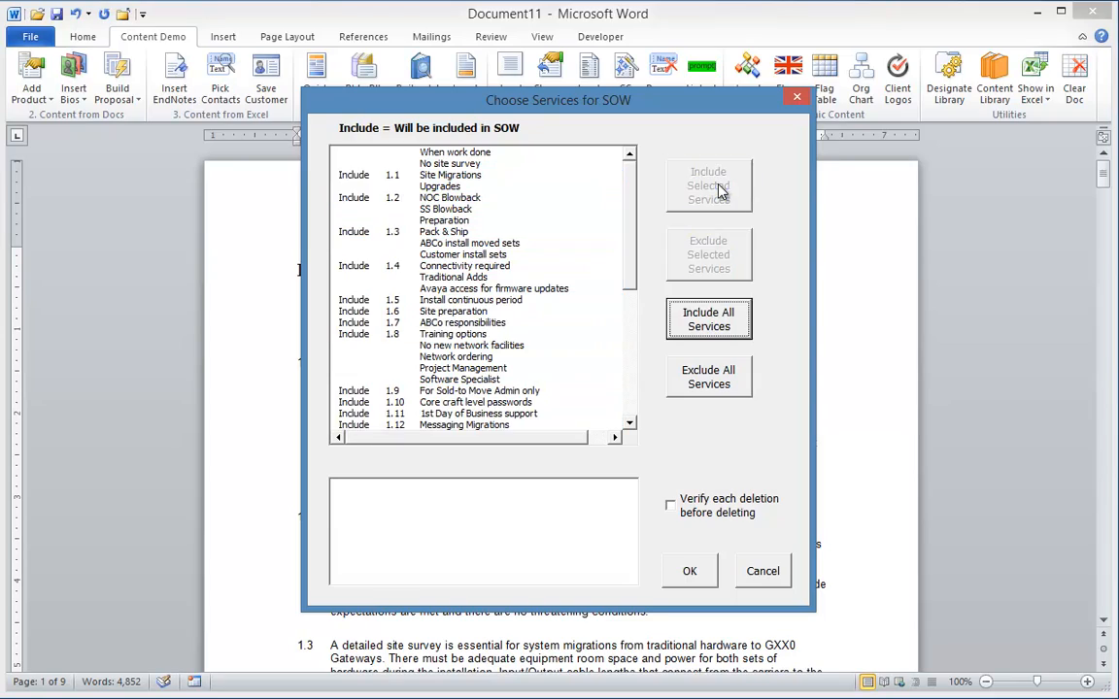
pyautogui.click(689, 572)
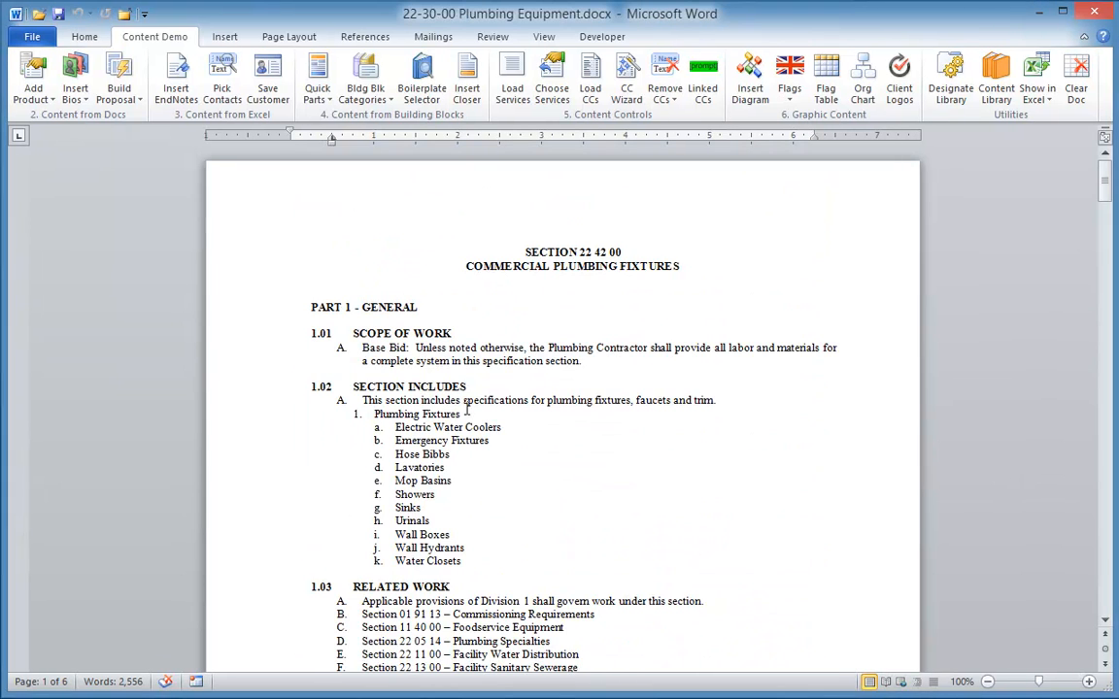
# In the Plumbing Equipment specification, examine the content control titles on the plumbing fixtures listed under 1.02, down to Water Closets
pyautogui.click(474, 427)
pyautogui.press('Down')
pyautogui.press('Down')
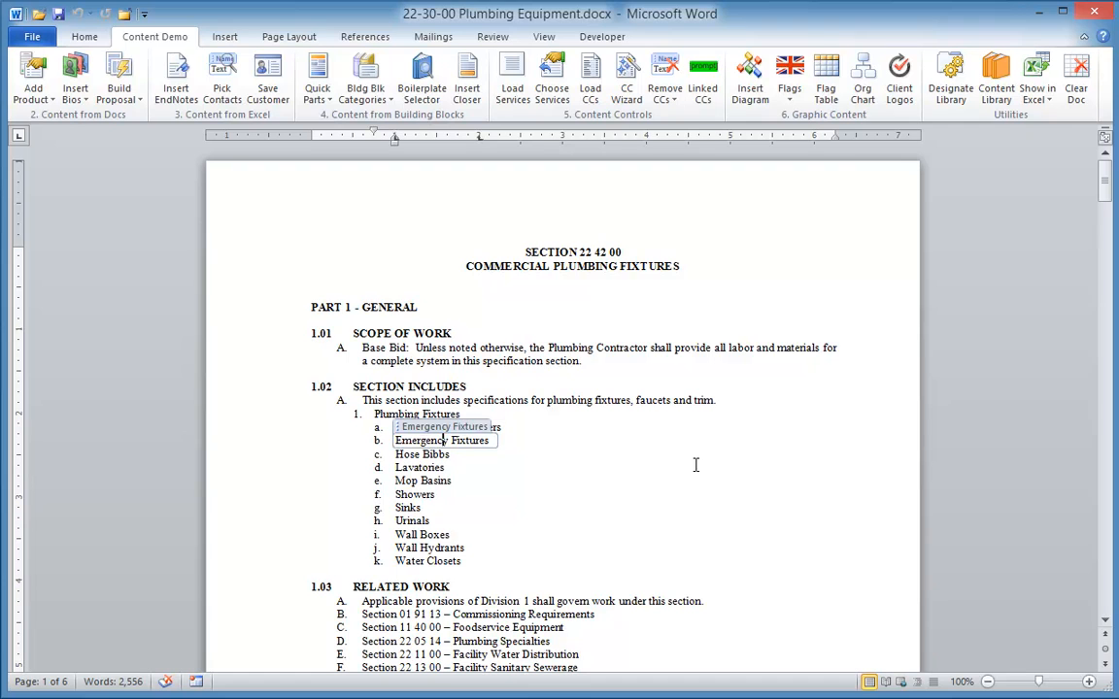
pyautogui.press('Down')
pyautogui.press('Down')
pyautogui.press('Down')
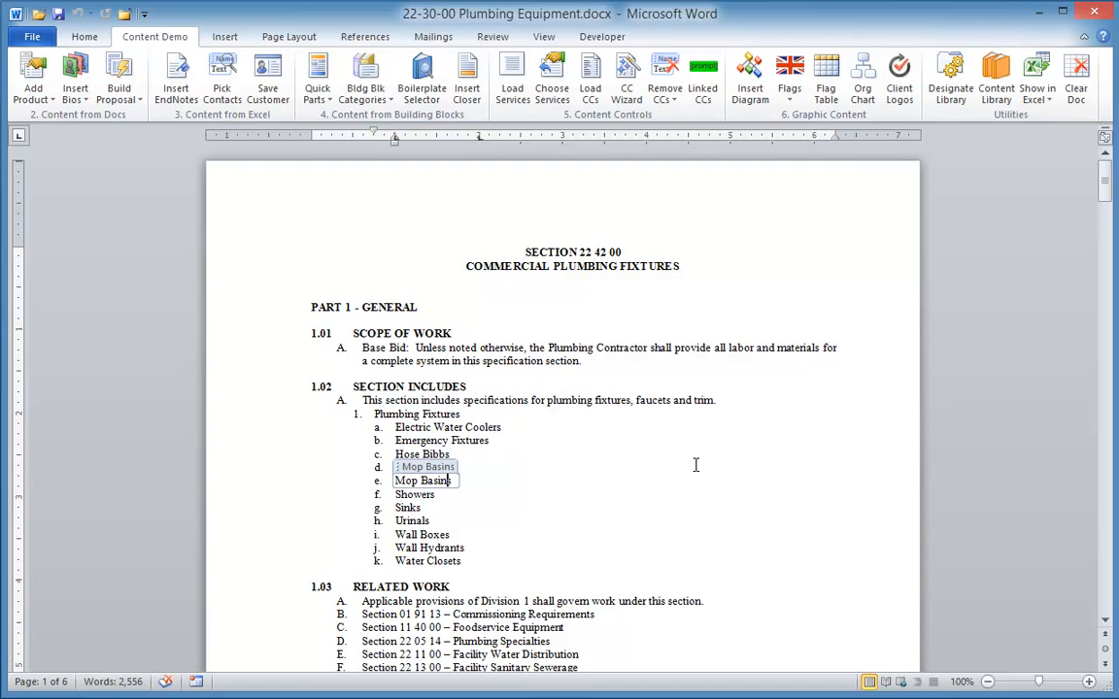
pyautogui.press('Down')
pyautogui.press('Down')
pyautogui.press('Down')
pyautogui.press('Down')
pyautogui.press('Down')
# Switch the content controls to Design View and examine their tags from Section Includes through the Plumbing Fixtures products in 2.01
pyautogui.click(666, 99)
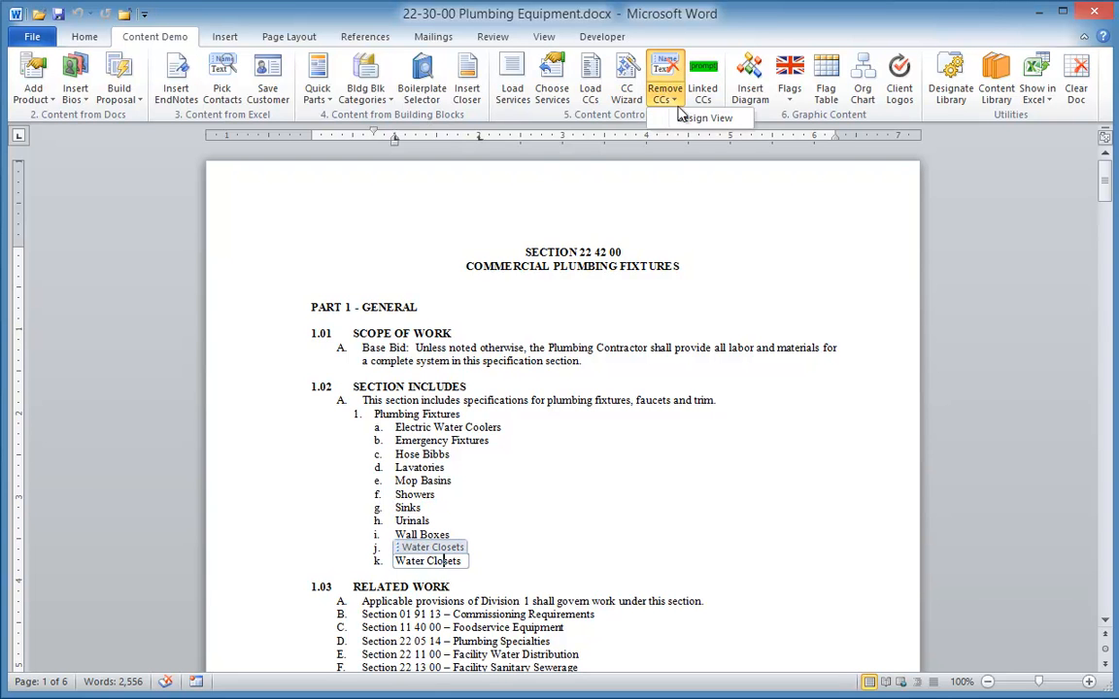
pyautogui.click(697, 118)
pyautogui.scroll(-15, 805, 538)
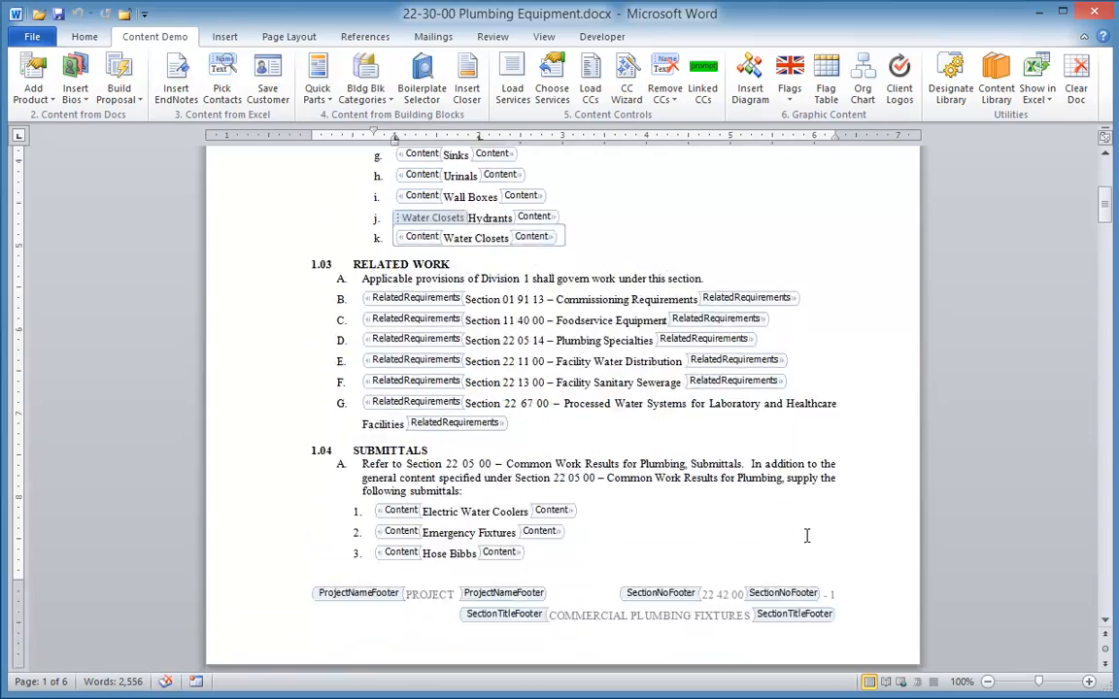
pyautogui.scroll(-12, 805, 536)
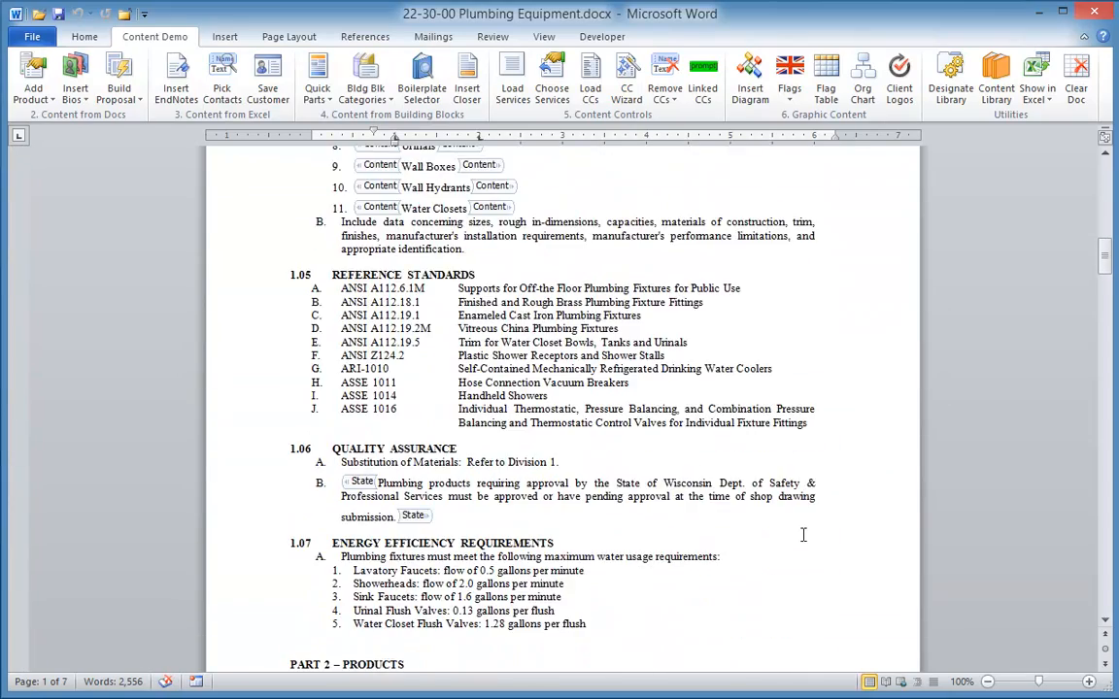
pyautogui.scroll(-10, 802, 533)
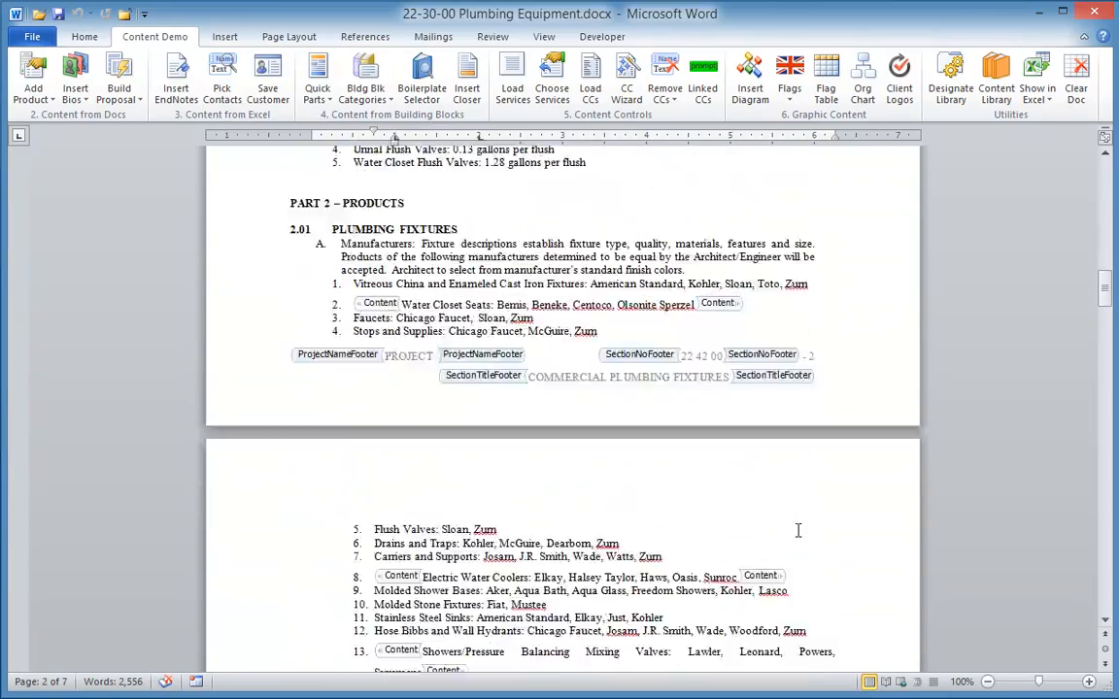
# Examine the content control titles on the 2.01 manufacturer entries and on the Emergency Fixtures, Hose Bibbs and Lavatories product paragraphs
pyautogui.click(513, 424)
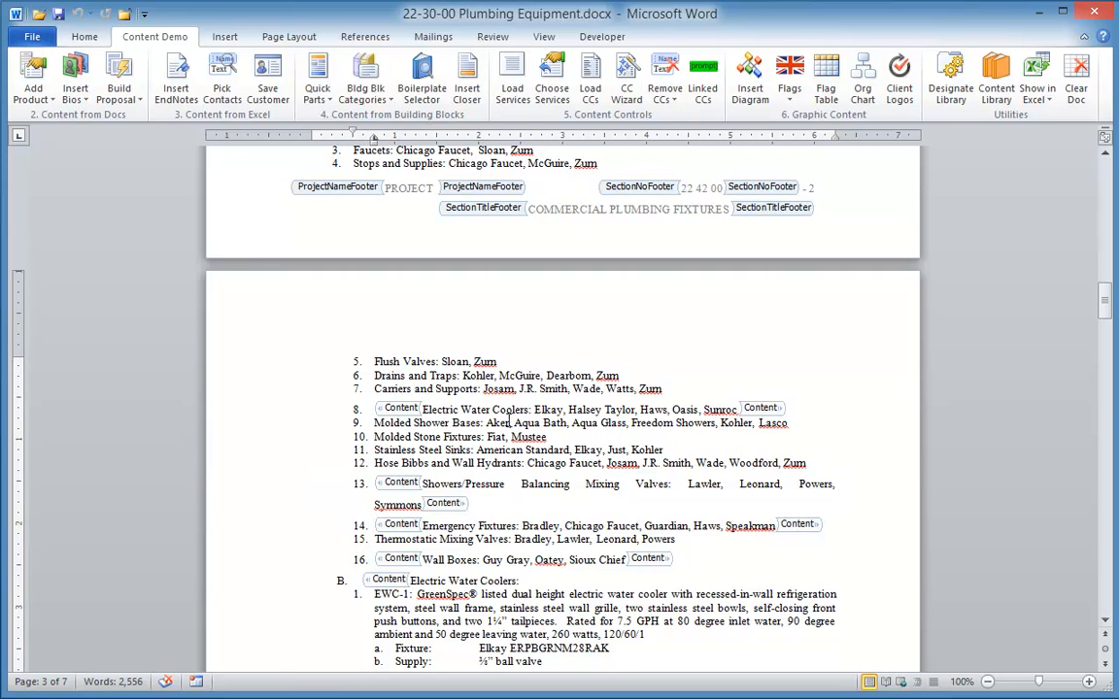
pyautogui.click(423, 484)
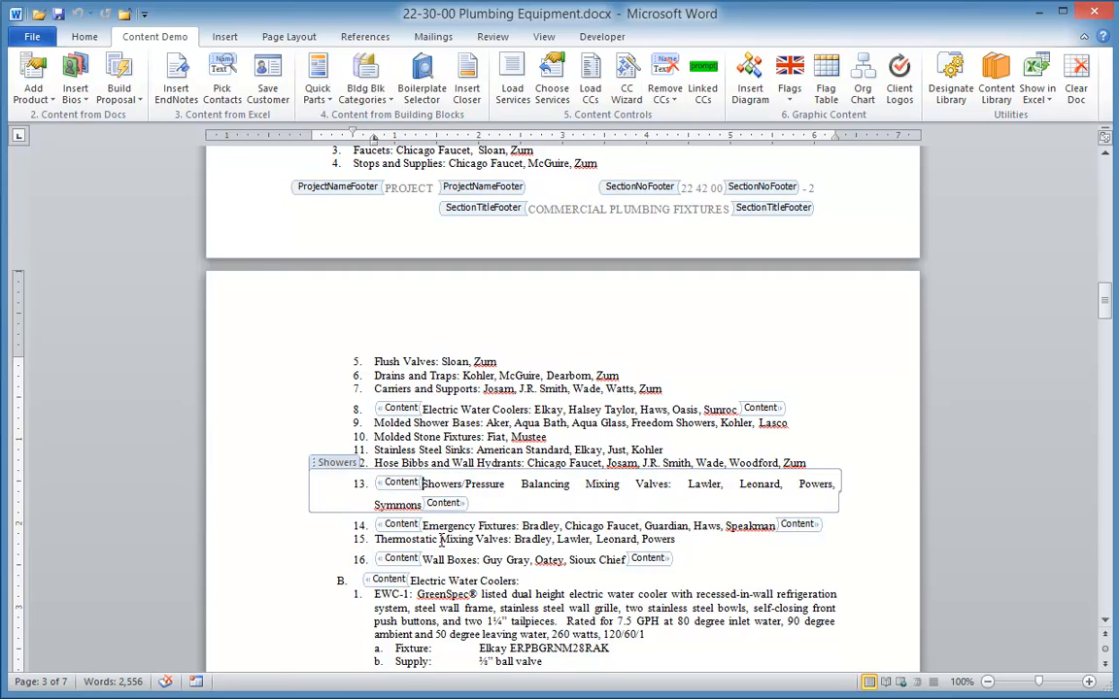
pyautogui.click(423, 525)
pyautogui.scroll(-5, 384, 379)
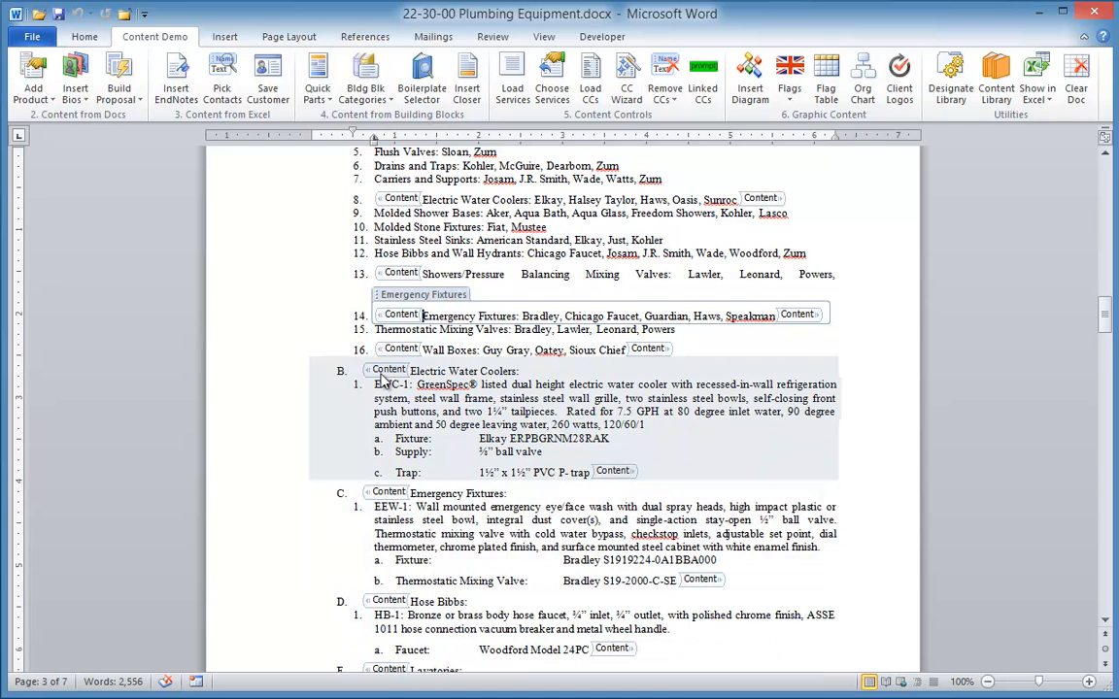
pyautogui.click(399, 508)
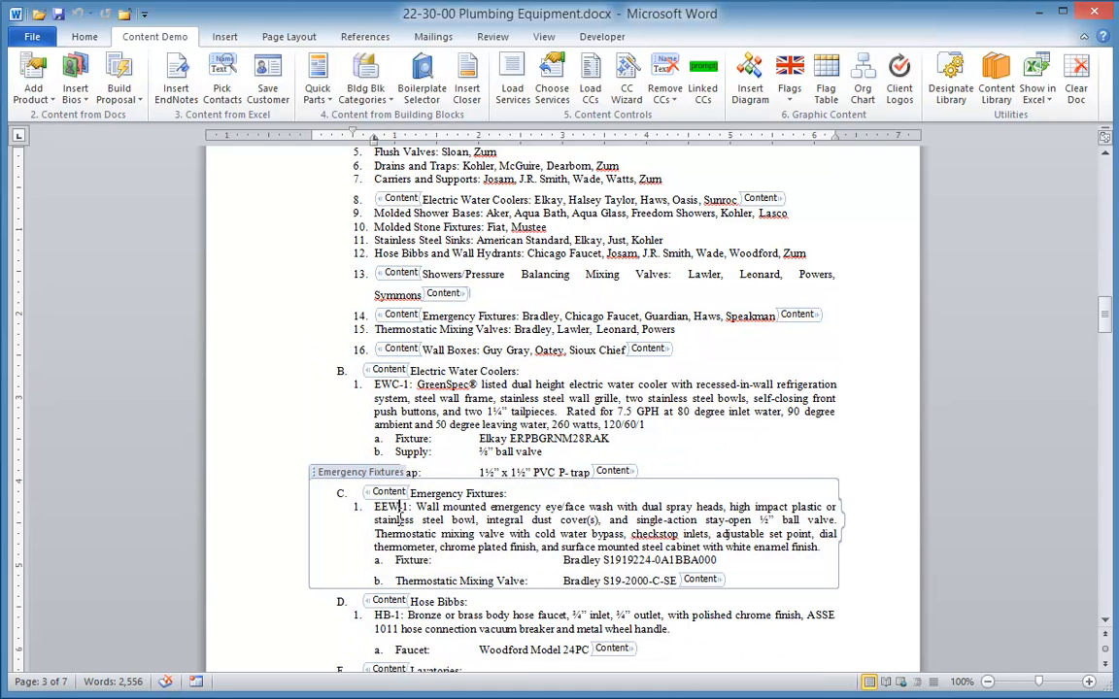
pyautogui.scroll(-4, 399, 508)
pyautogui.click(406, 461)
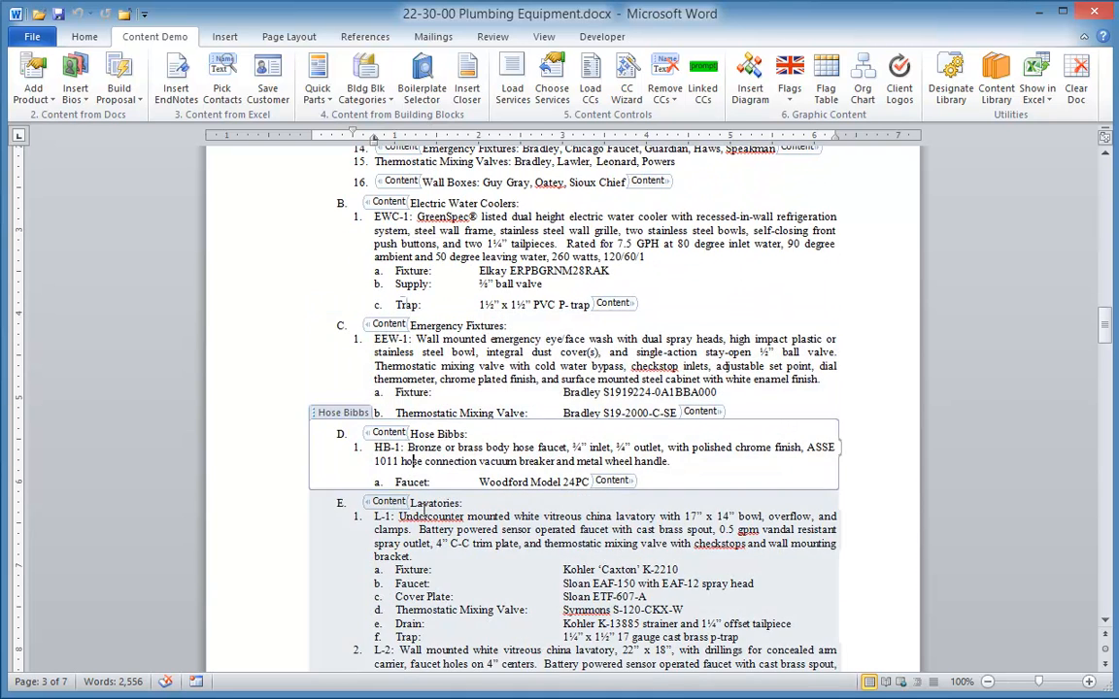
pyautogui.click(424, 509)
# Examine the content control titles on the remaining product paragraphs, including Mop Basins, Sinks, Urinals and Wall Boxes
pyautogui.scroll(-12, 428, 508)
pyautogui.scroll(-5, 427, 506)
pyautogui.click(377, 556)
pyautogui.scroll(-4, 395, 488)
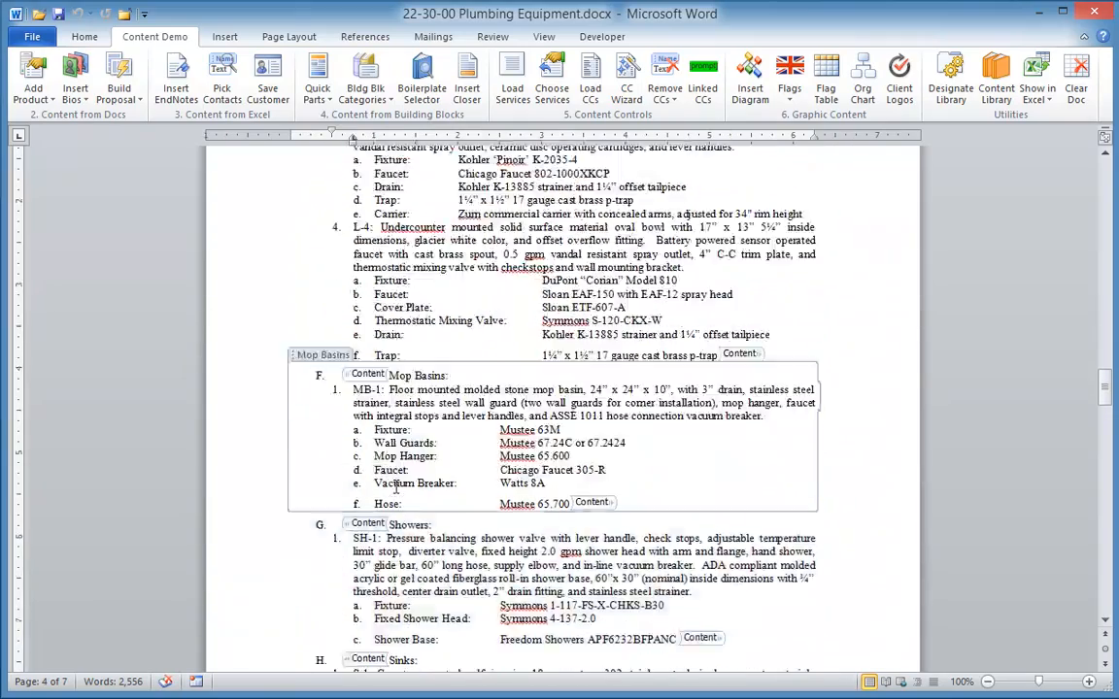
pyautogui.scroll(-6, 395, 488)
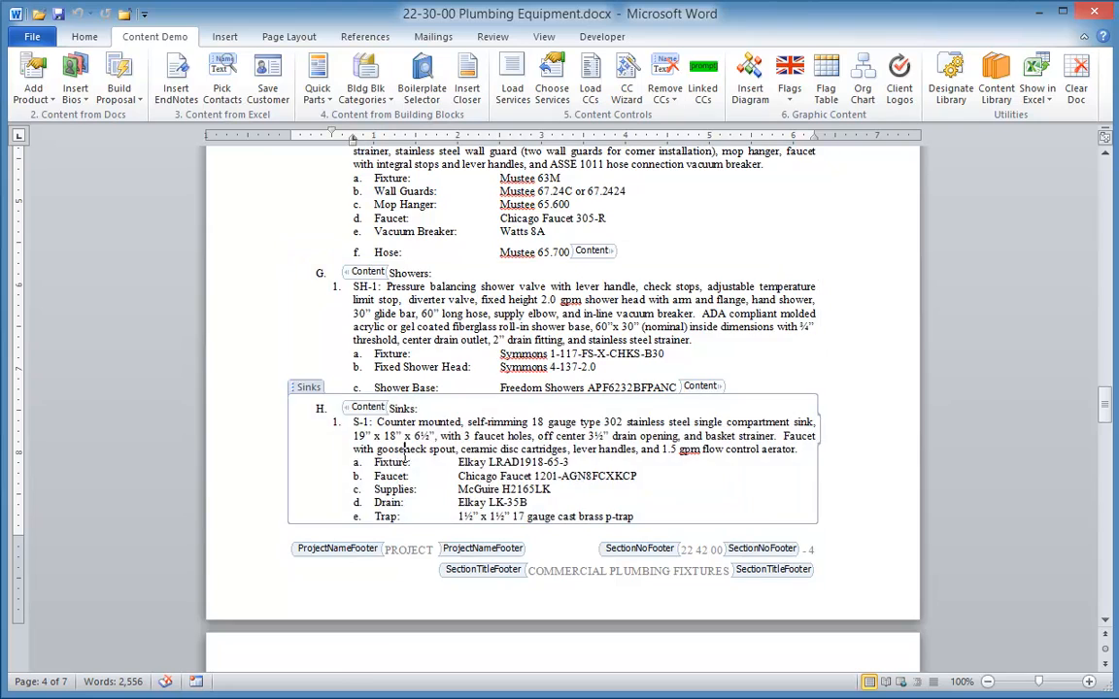
pyautogui.scroll(-20, 405, 450)
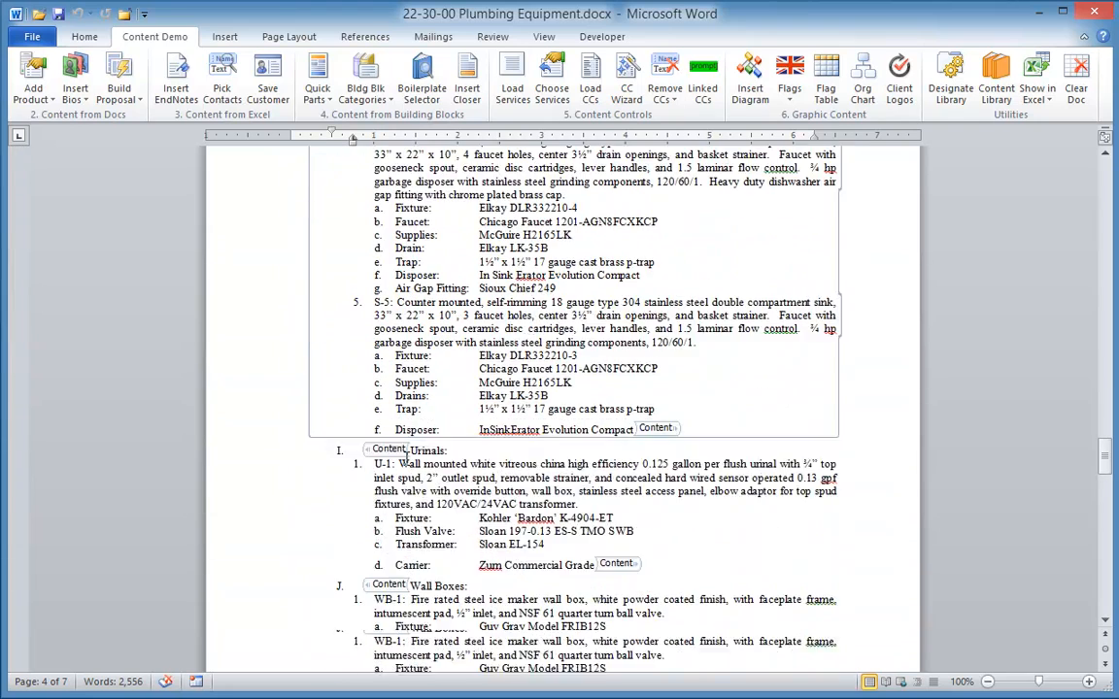
pyautogui.scroll(-2, 403, 480)
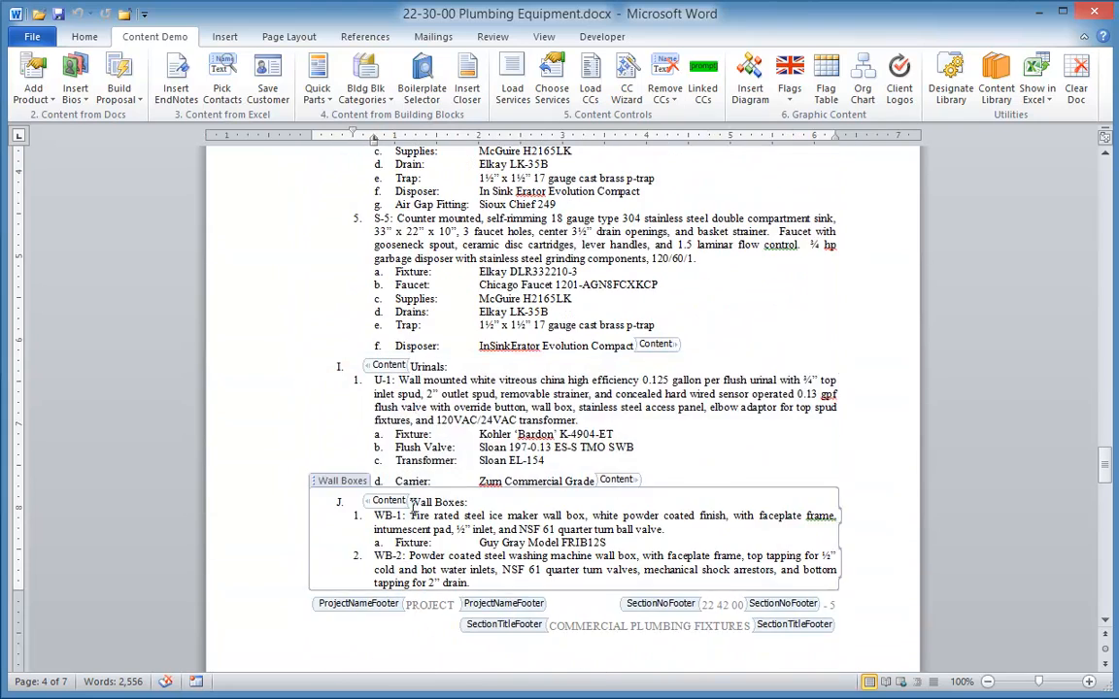
pyautogui.scroll(-8, 412, 505)
# Use the CC Wizard to remove Electric Water Coolers, Hose Bibbs, Mop Basins, Sinks, Urinals and Wall Hydrants from the specification
pyautogui.moveTo(1104, 485); pyautogui.dragTo(1115, 165)
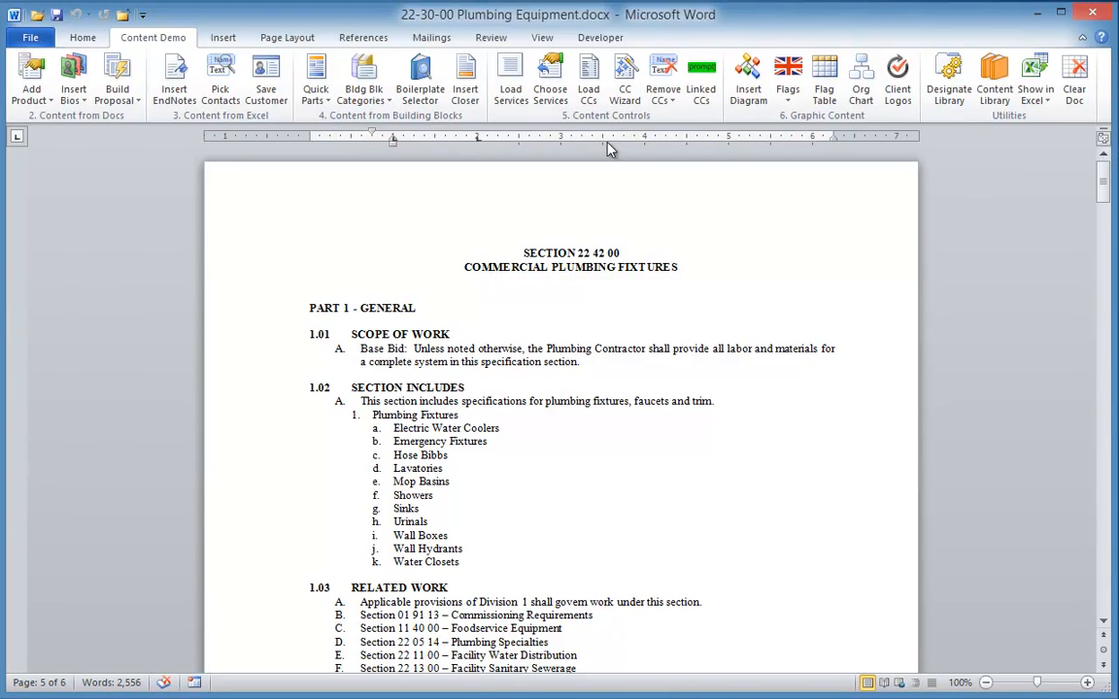
pyautogui.click(625, 77)
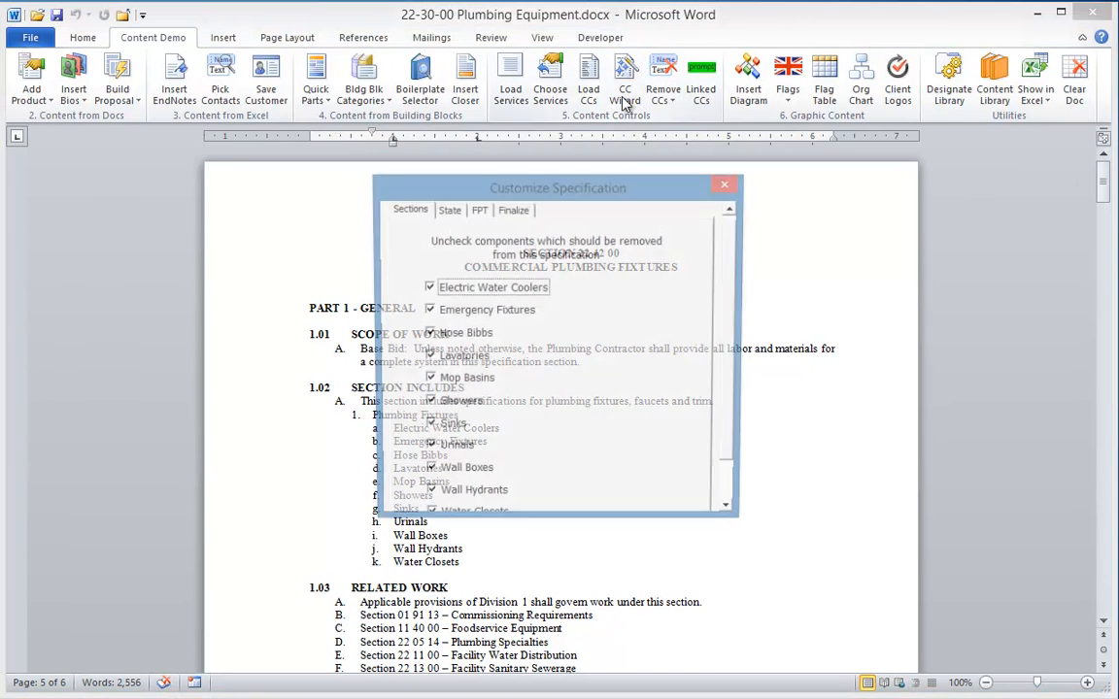
pyautogui.click(427, 294)
pyautogui.click(427, 341)
pyautogui.click(427, 387)
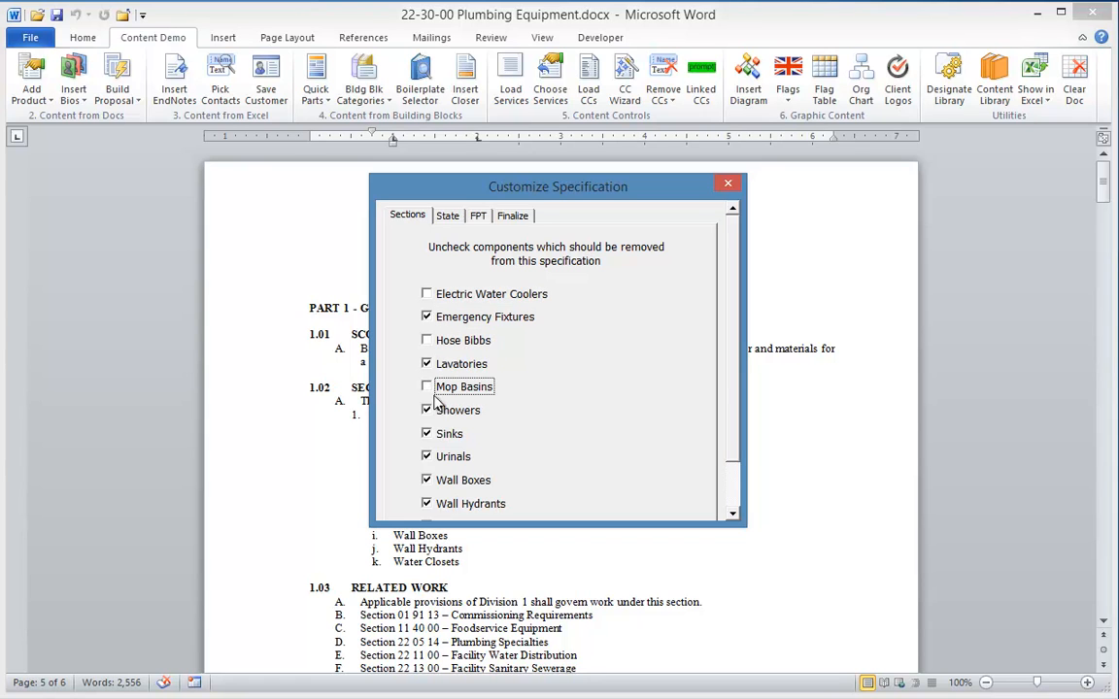
pyautogui.click(427, 433)
pyautogui.click(427, 456)
pyautogui.click(427, 504)
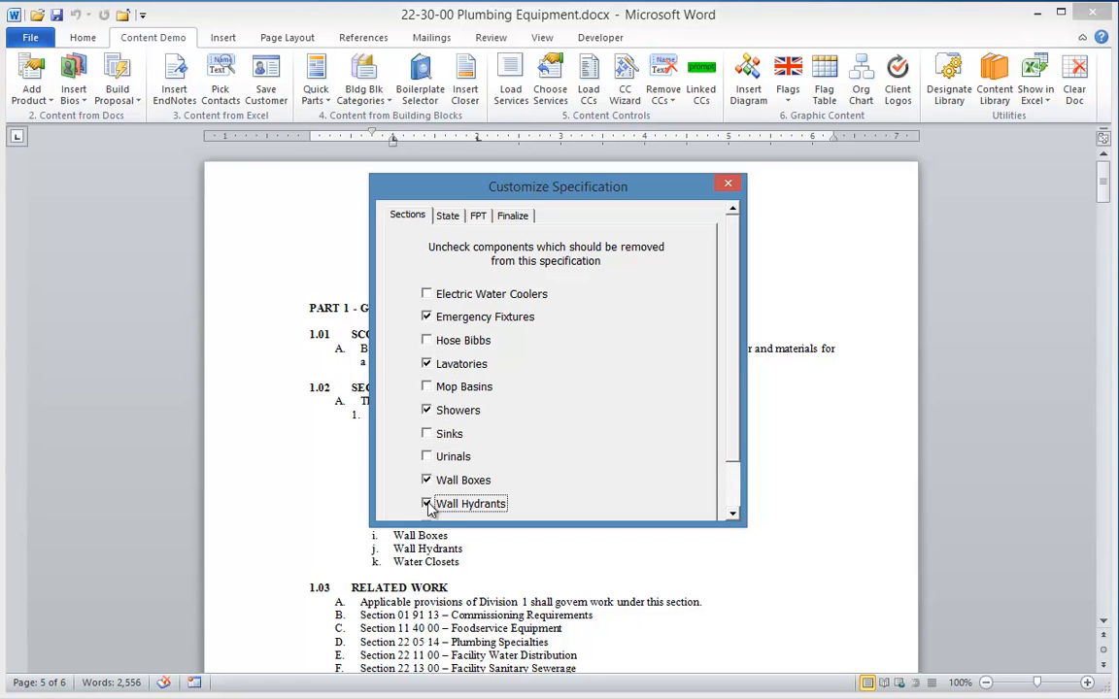
pyautogui.click(513, 216)
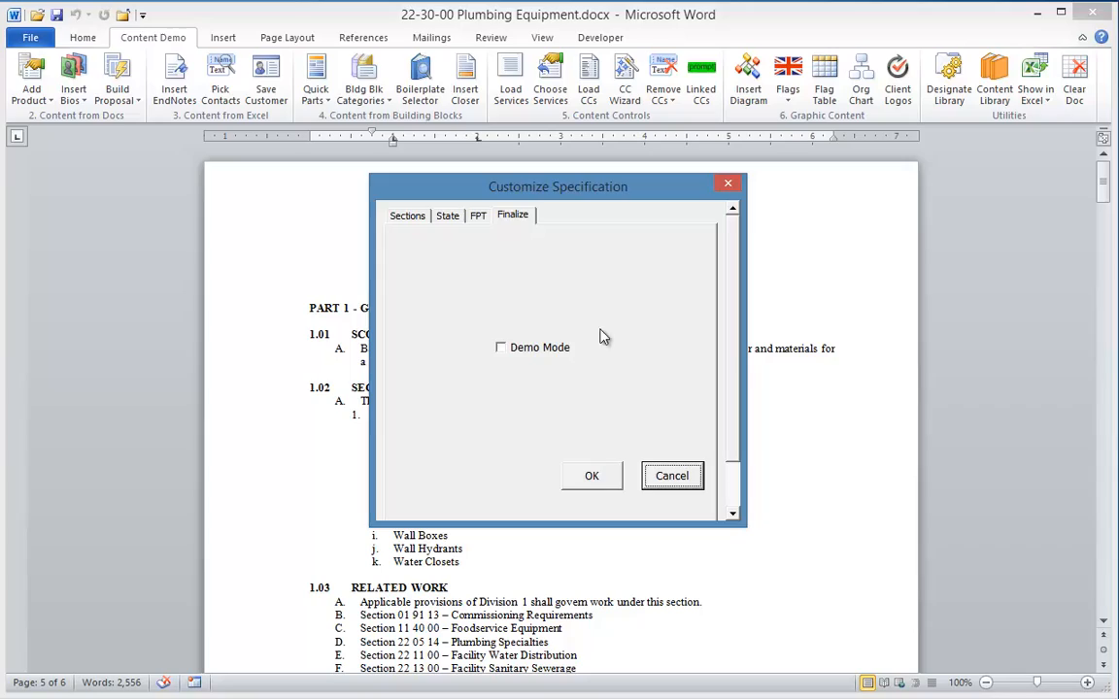
pyautogui.click(594, 476)
pyautogui.click(519, 494)
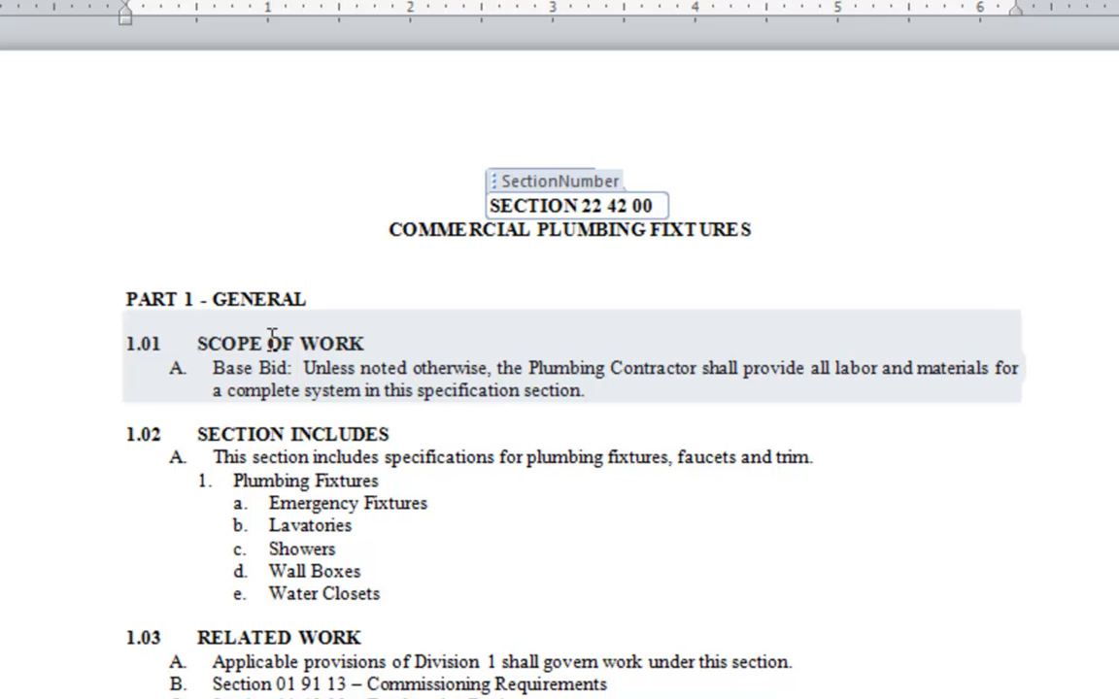
# Examine the titles of the state-specific content controls around Scope of Work 1.01 and paragraph B of Quality Assurance 1.06
pyautogui.click(272, 335)
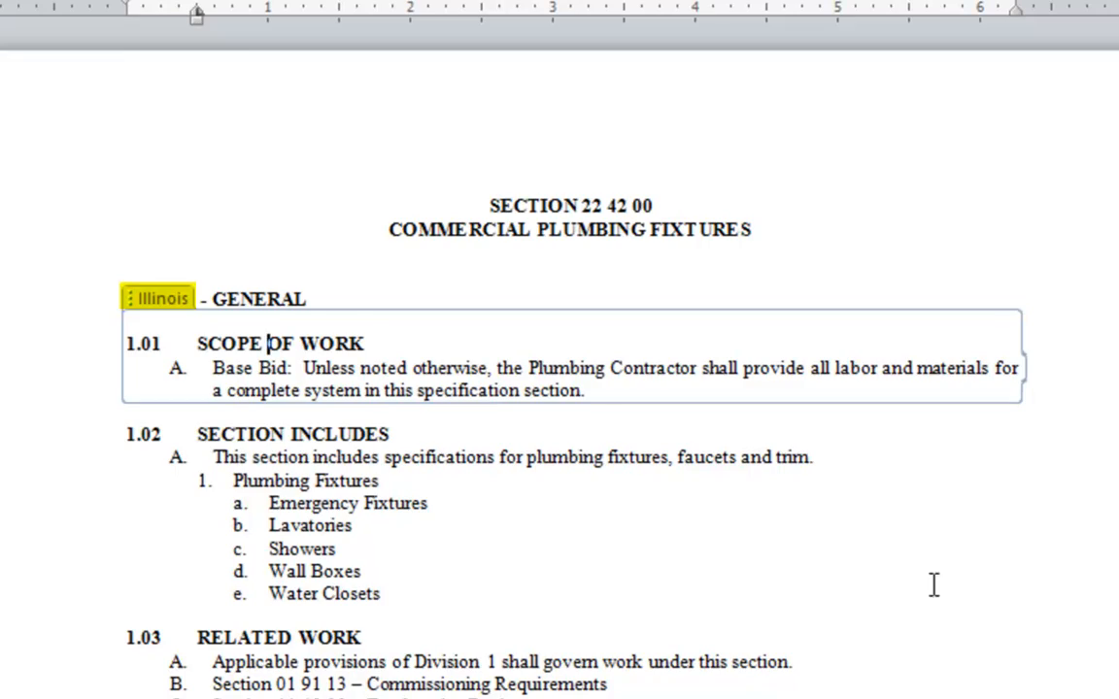
pyautogui.scroll(-8, 839, 564)
pyautogui.scroll(-12, 321, 389)
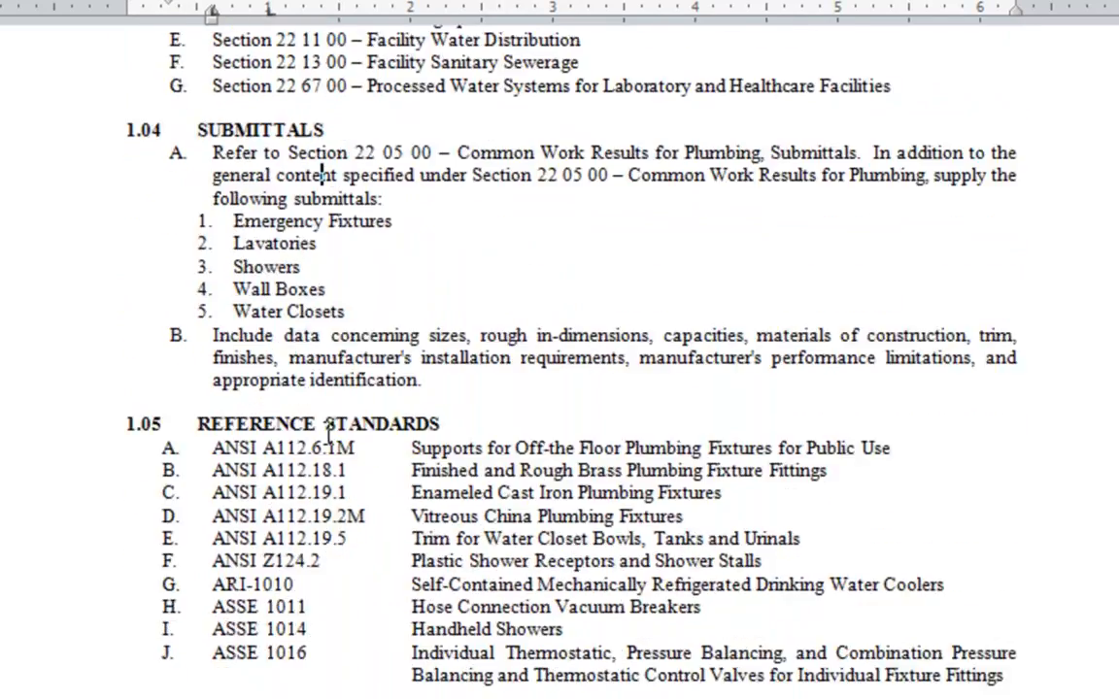
pyautogui.click(280, 527)
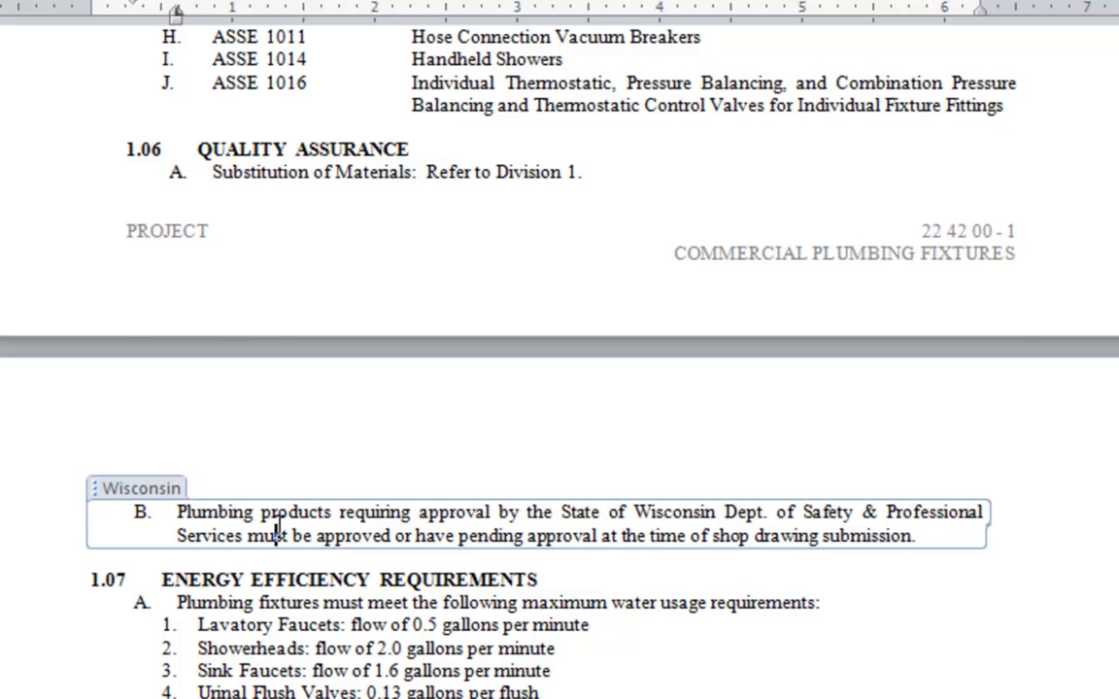
# Use the CC Wizard to set the project state to Wisconsin and finalize the specification, confirming removal of the unselected content
pyautogui.scroll(-7, 518, 439)
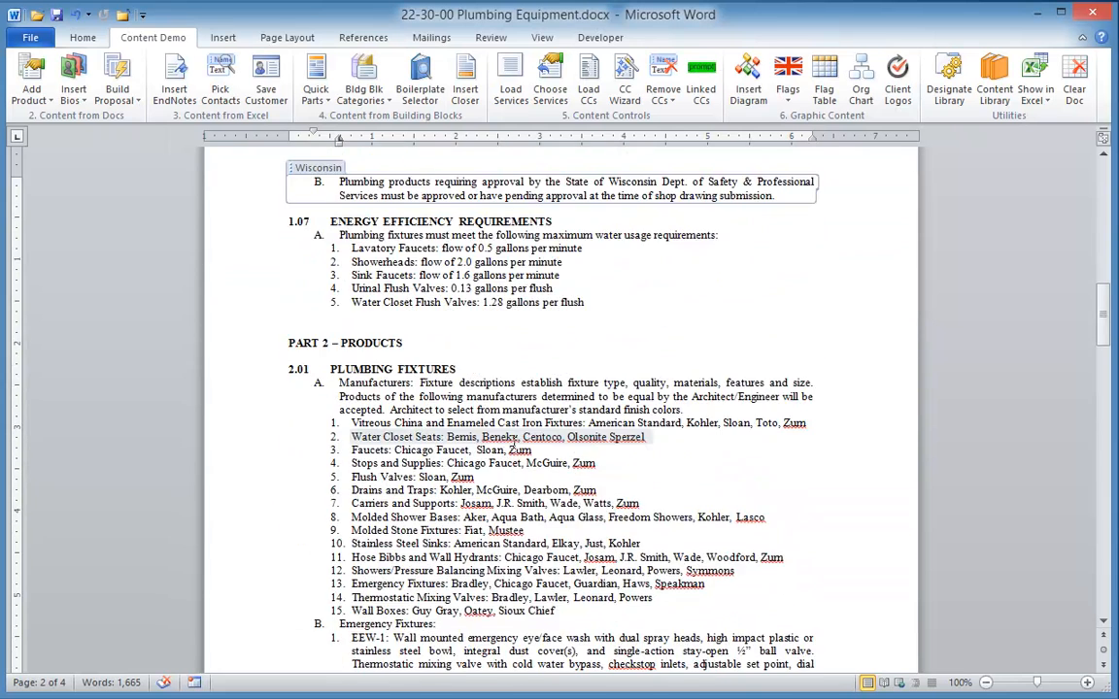
pyautogui.click(620, 99)
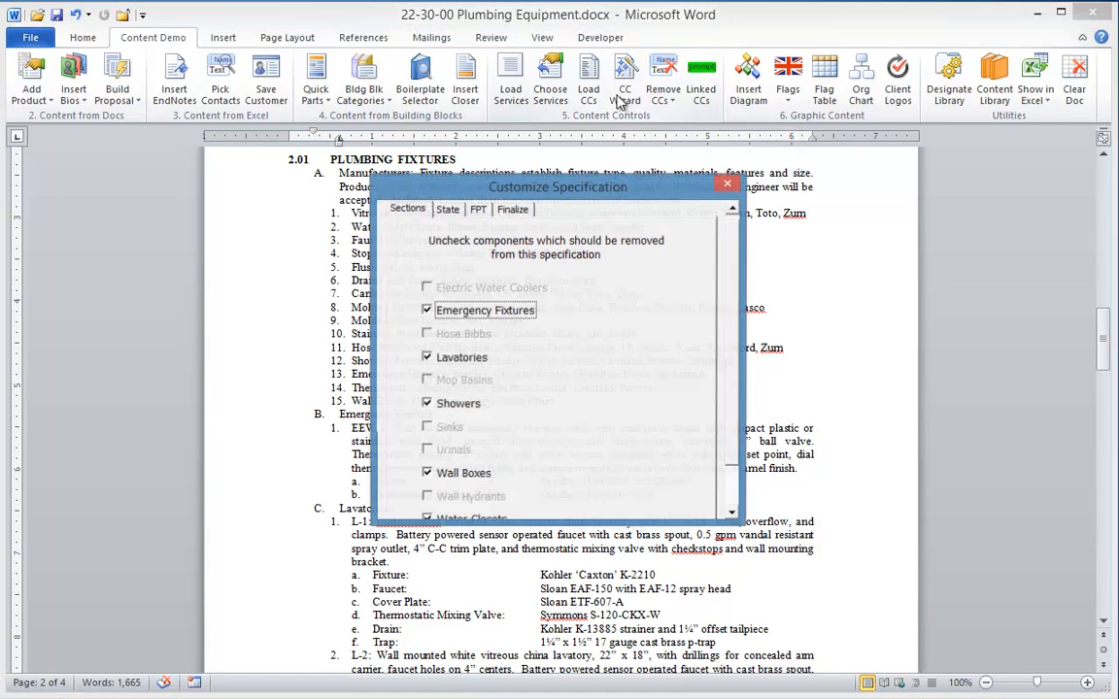
pyautogui.click(448, 211)
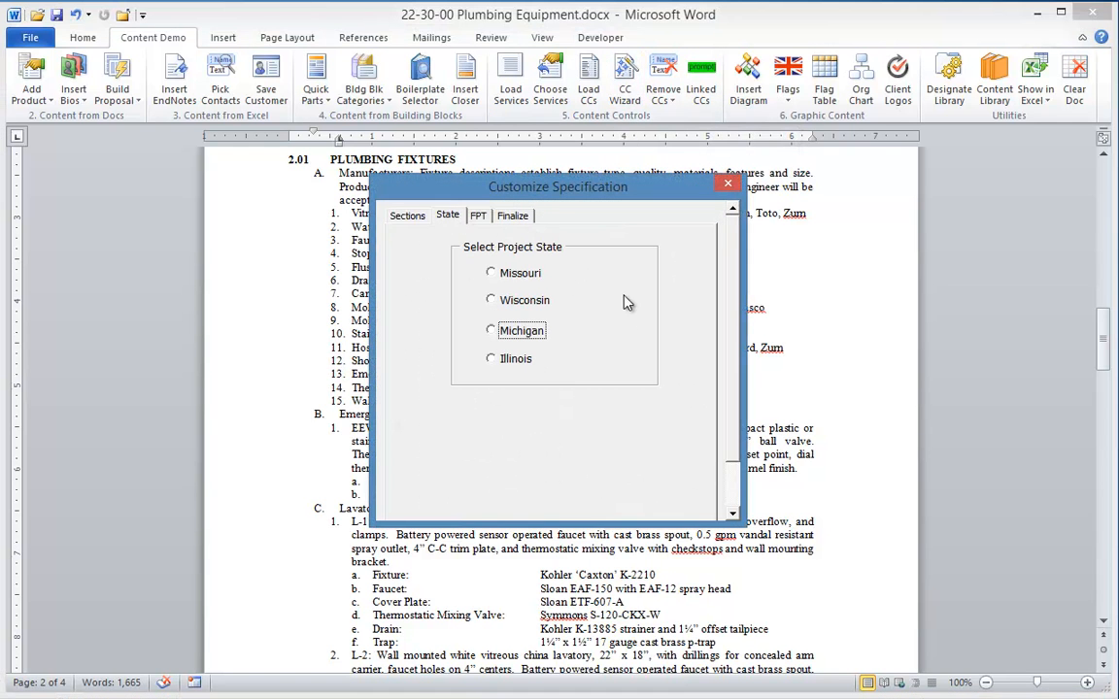
pyautogui.click(492, 301)
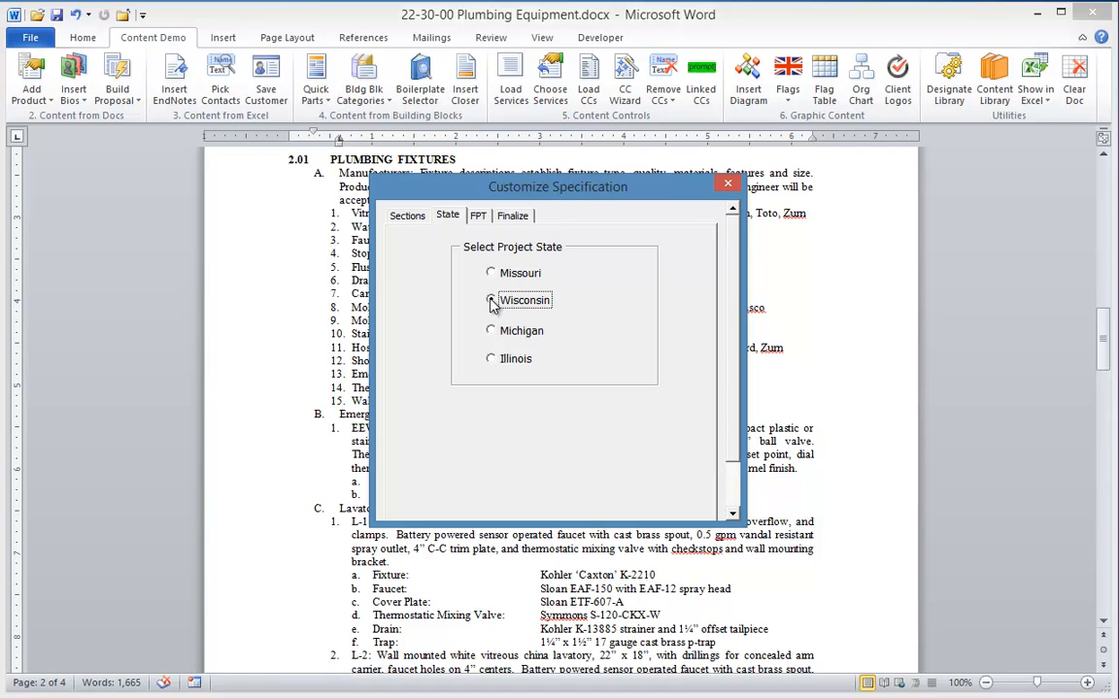
pyautogui.click(511, 216)
pyautogui.click(591, 475)
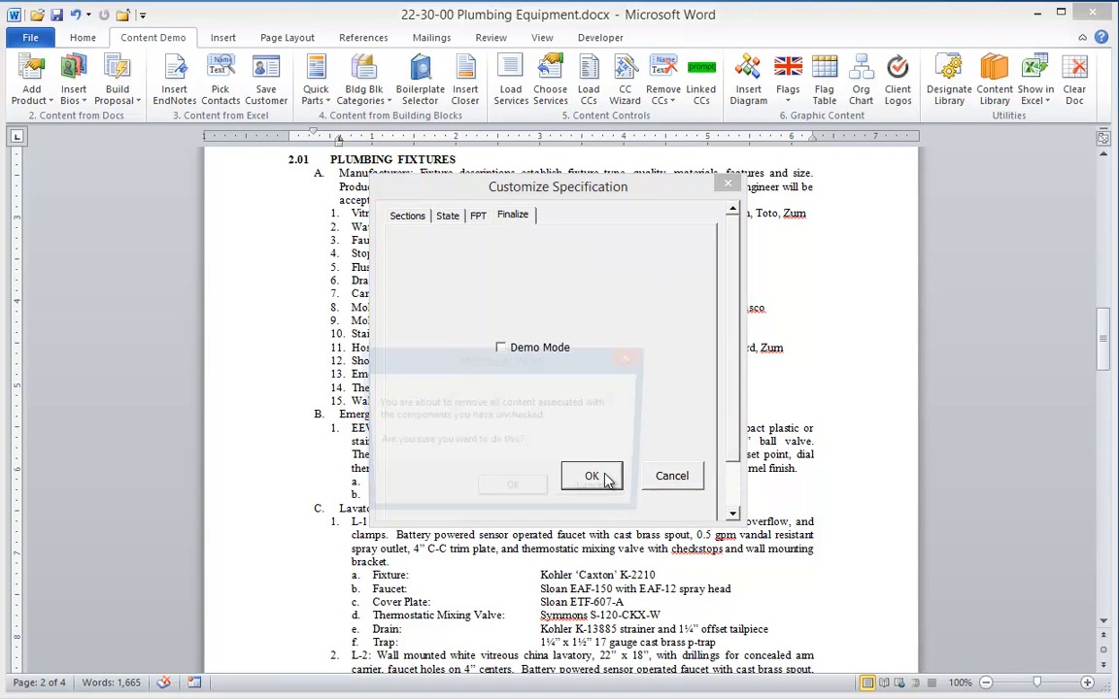
pyautogui.click(513, 492)
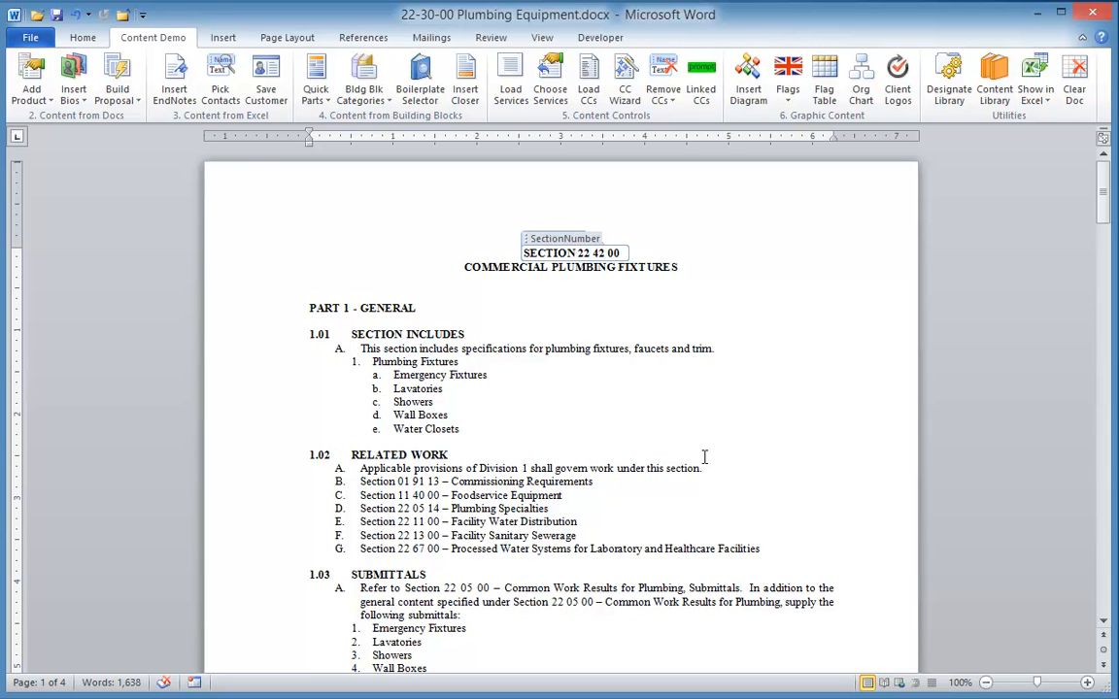
# Remove all content controls from the plumbing specification, starting from the Water Closets entry in Section Includes 1.01
pyautogui.click(425, 428)
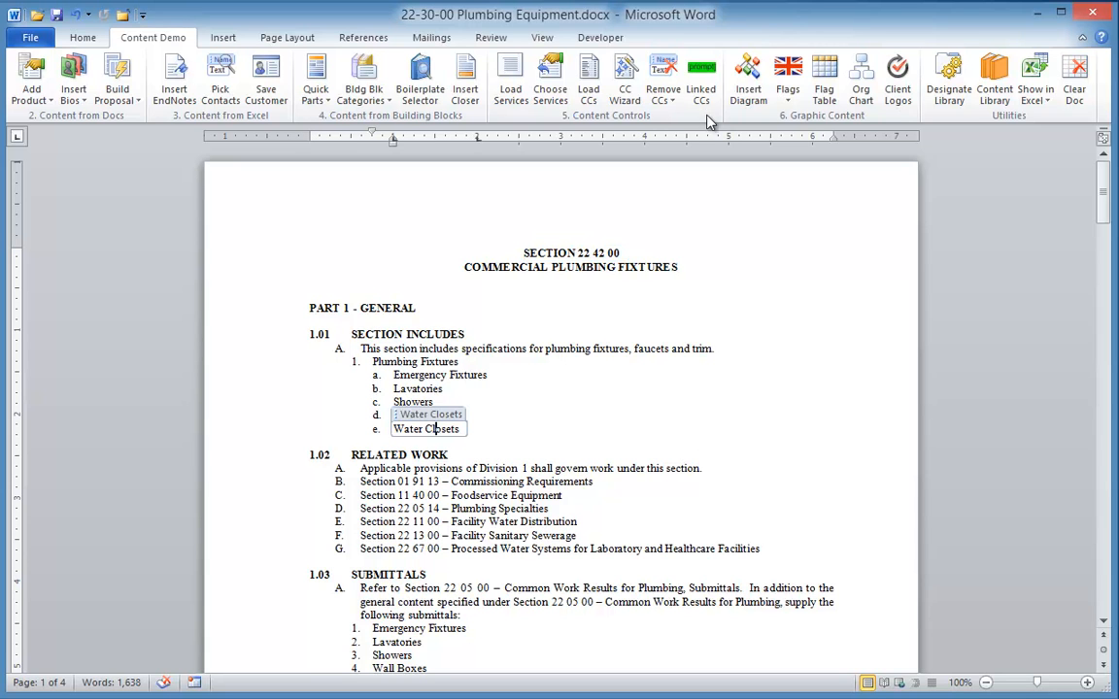
pyautogui.click(664, 81)
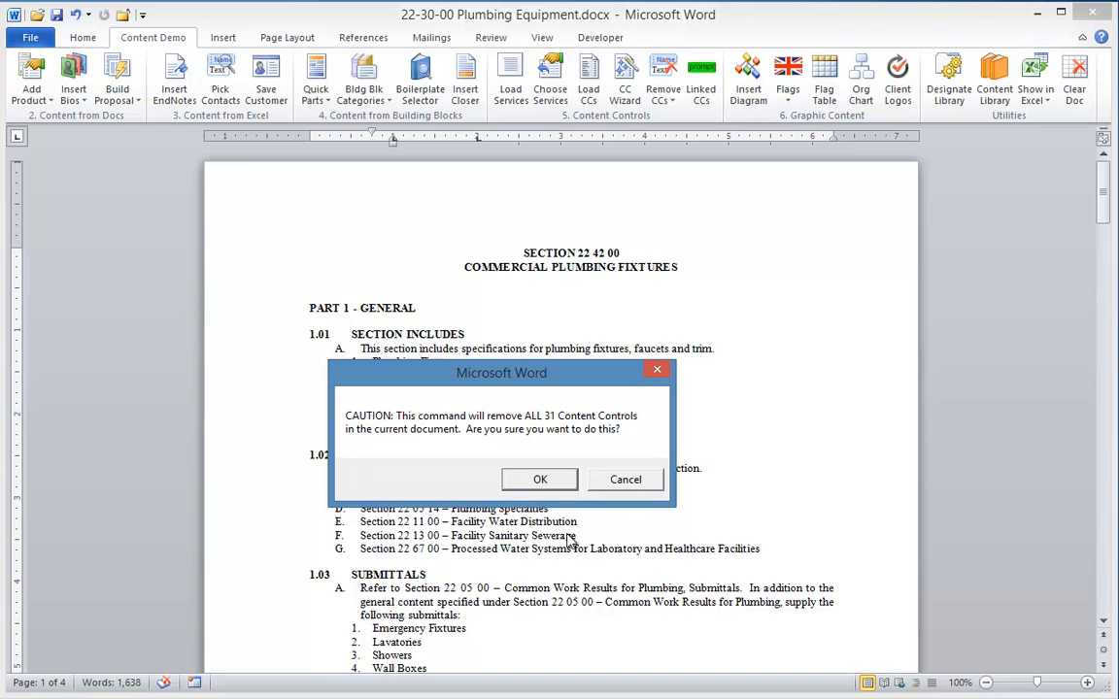
pyautogui.click(531, 485)
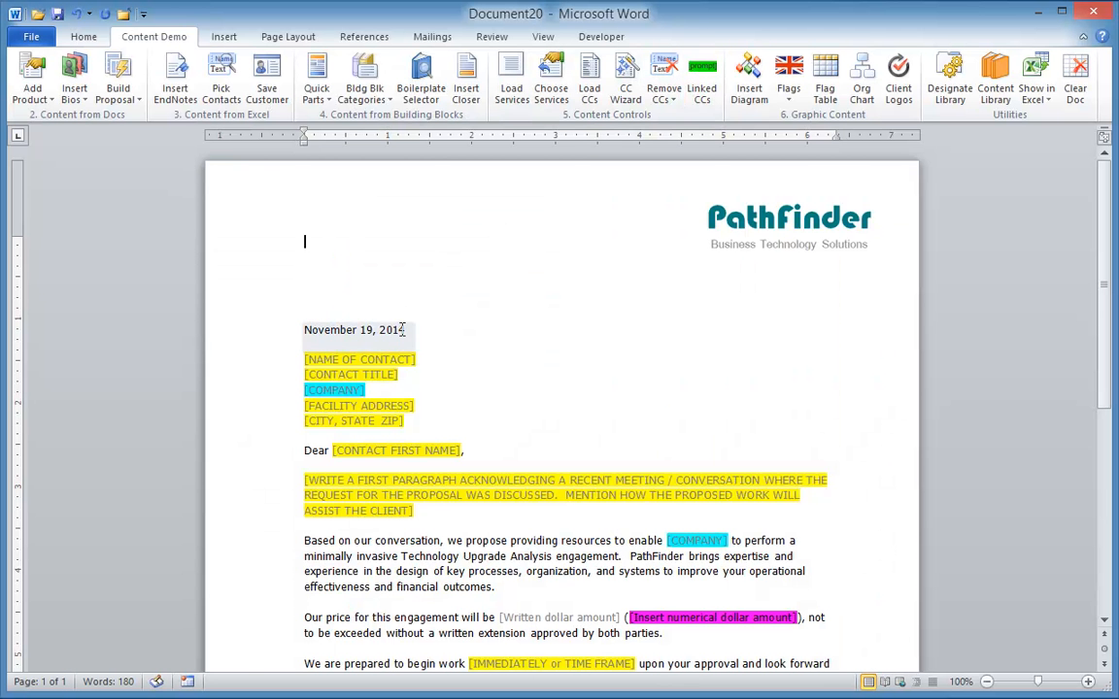
# Set the proposal letter's date content control to November 17, 2014
pyautogui.click(401, 330)
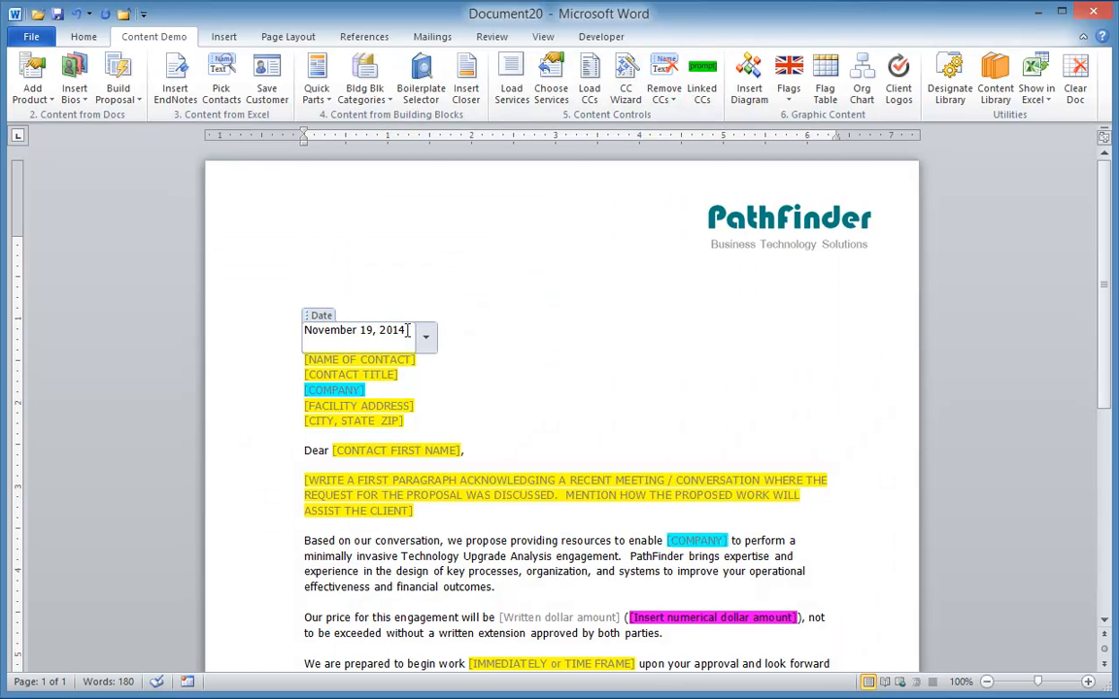
pyautogui.click(425, 337)
pyautogui.click(321, 439)
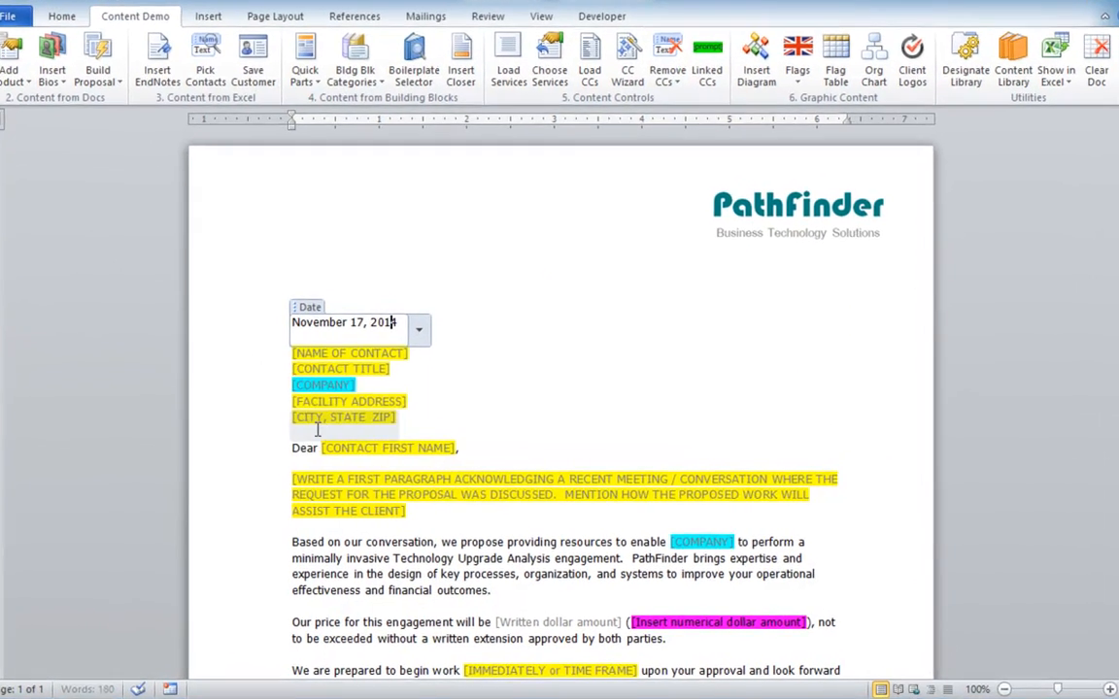
# Fill in the recipient's full name and the contact title President in the letter's address block
pyautogui.click(330, 354)
pyautogui.write('Bill Johnson')
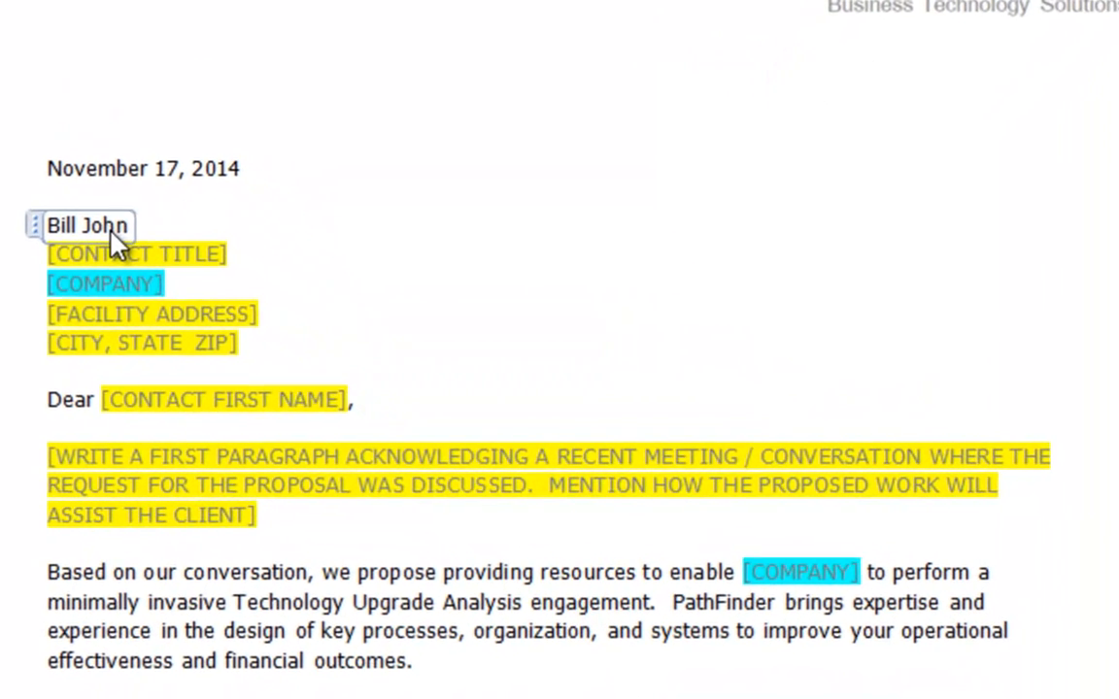
pyautogui.click(108, 257)
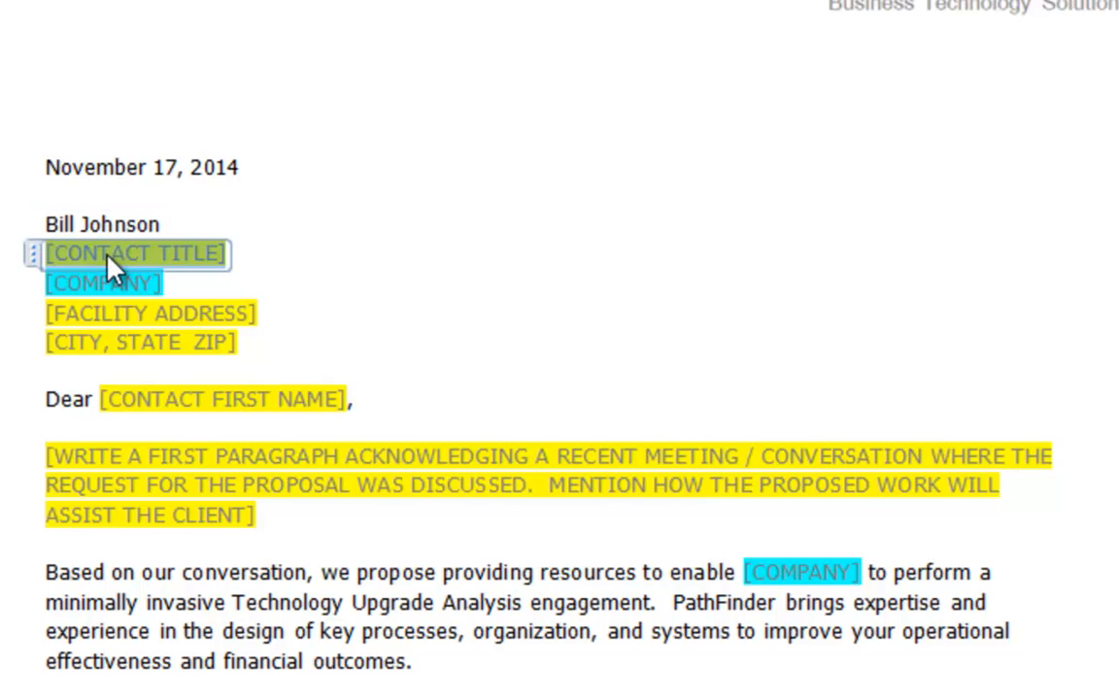
pyautogui.write('President')
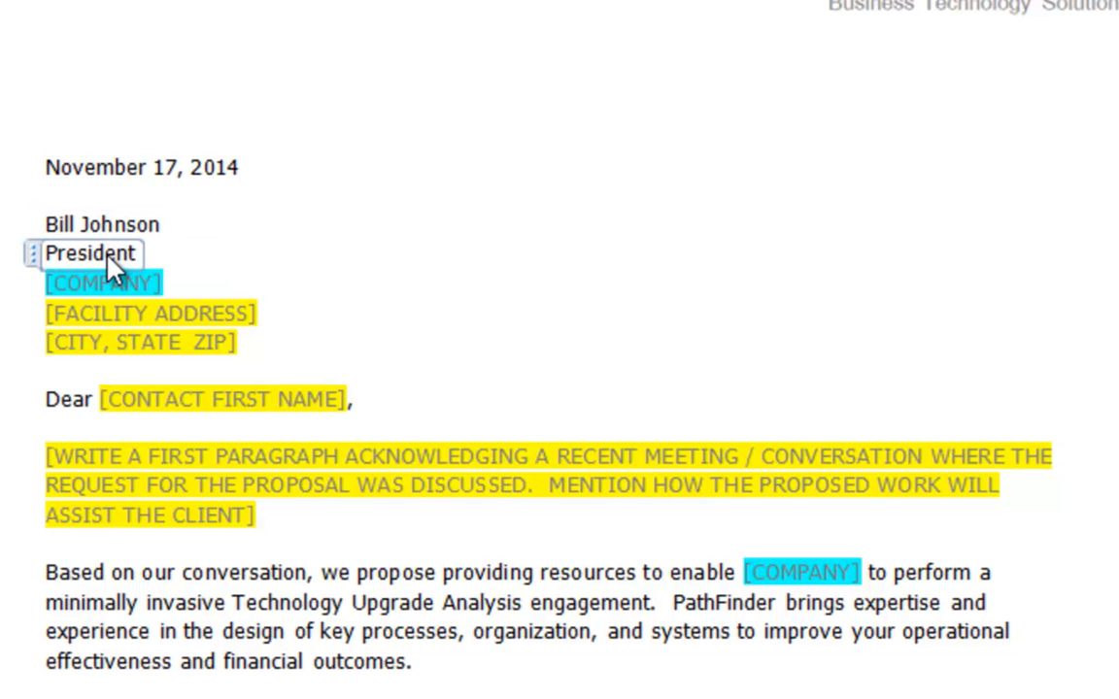
# Enter ACME Computers as the company in the address block and leave the field so the linked company references update
pyautogui.click(100, 282)
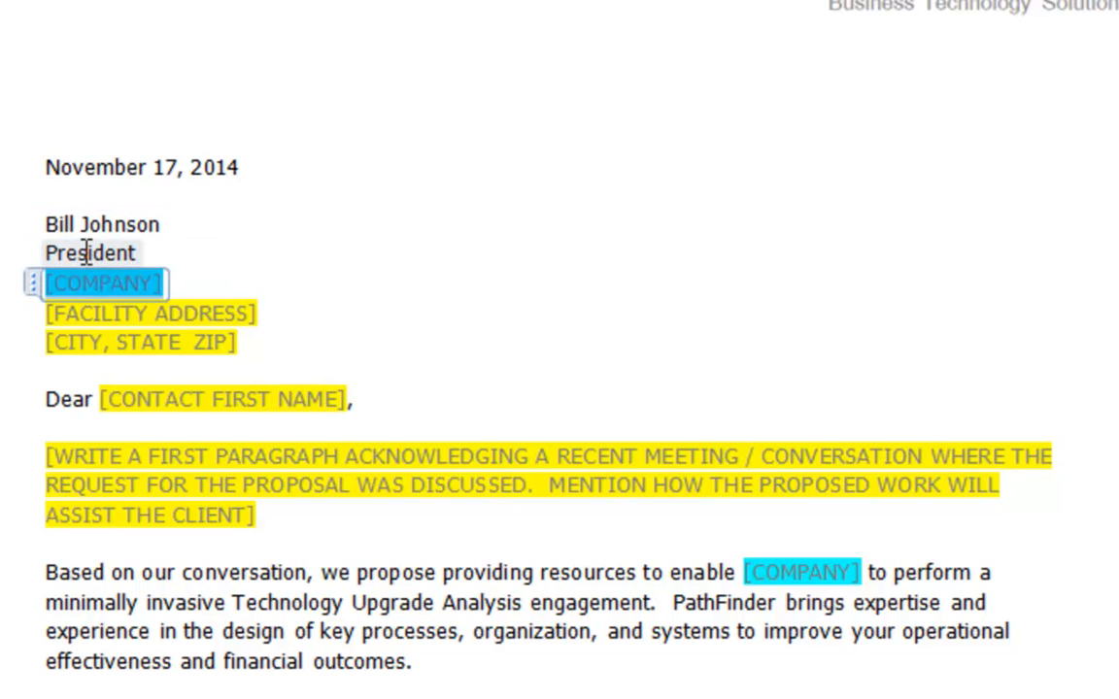
pyautogui.write('ACME Computers')
pyautogui.tripleClick(287, 344)
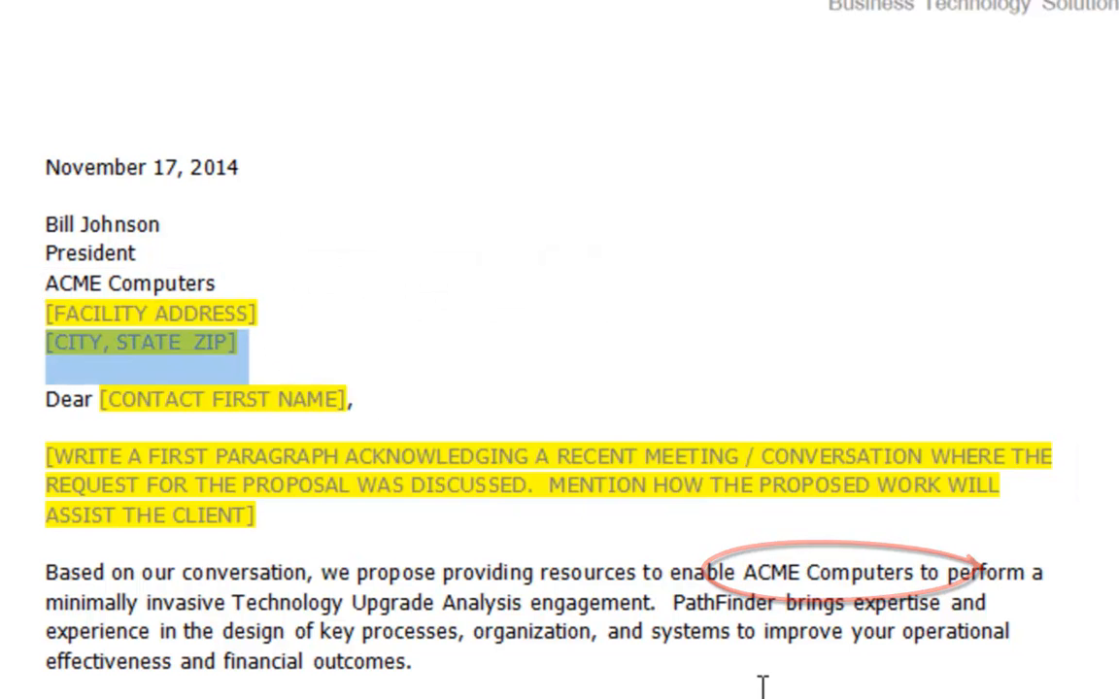
# Enter 1234.56 as the numerical dollar amount in the engagement price sentence and leave the field so its formatting and written amount update
pyautogui.scroll(-2, 1092, 654)
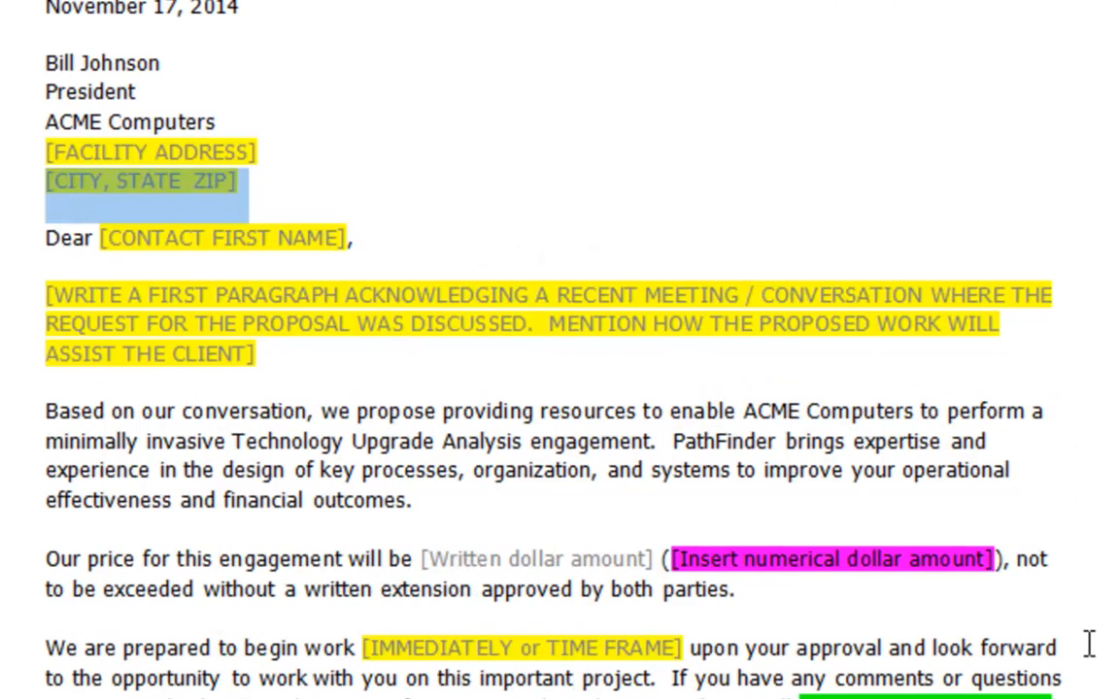
pyautogui.click(826, 563)
pyautogui.write('1')
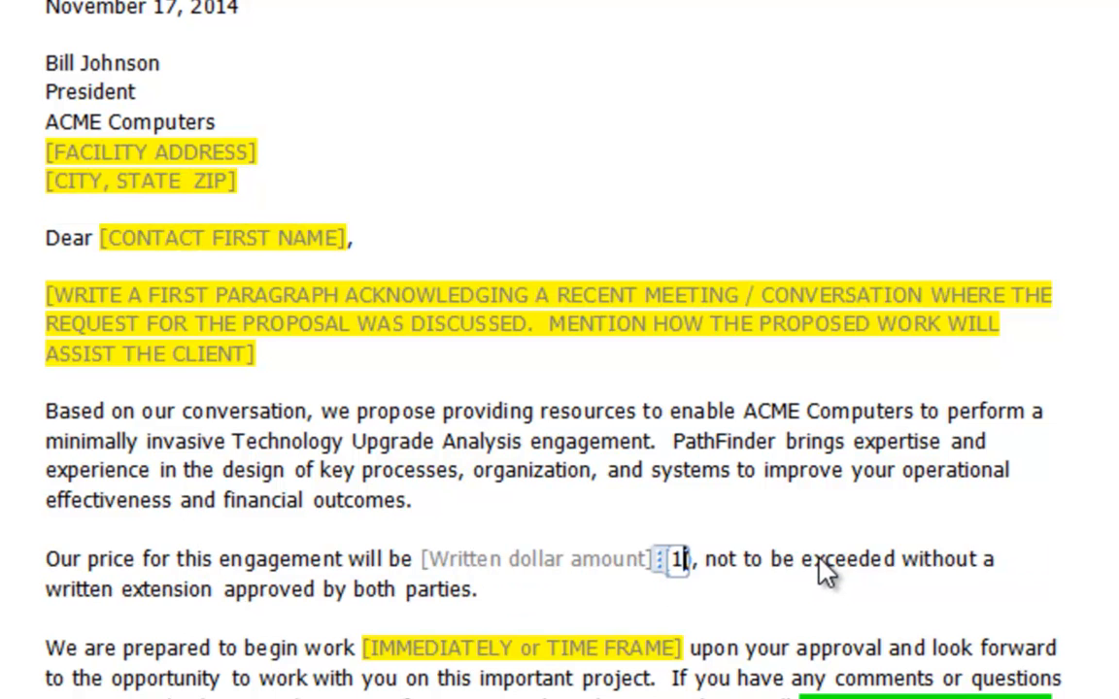
pyautogui.write(',234.56')
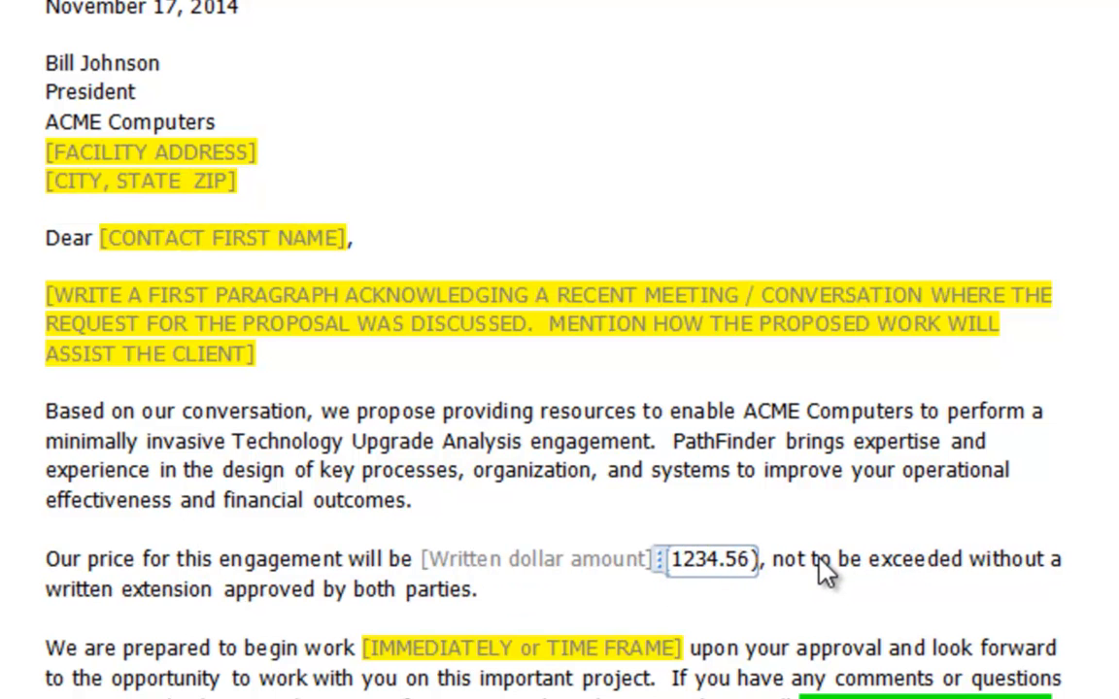
pyautogui.click(795, 558)
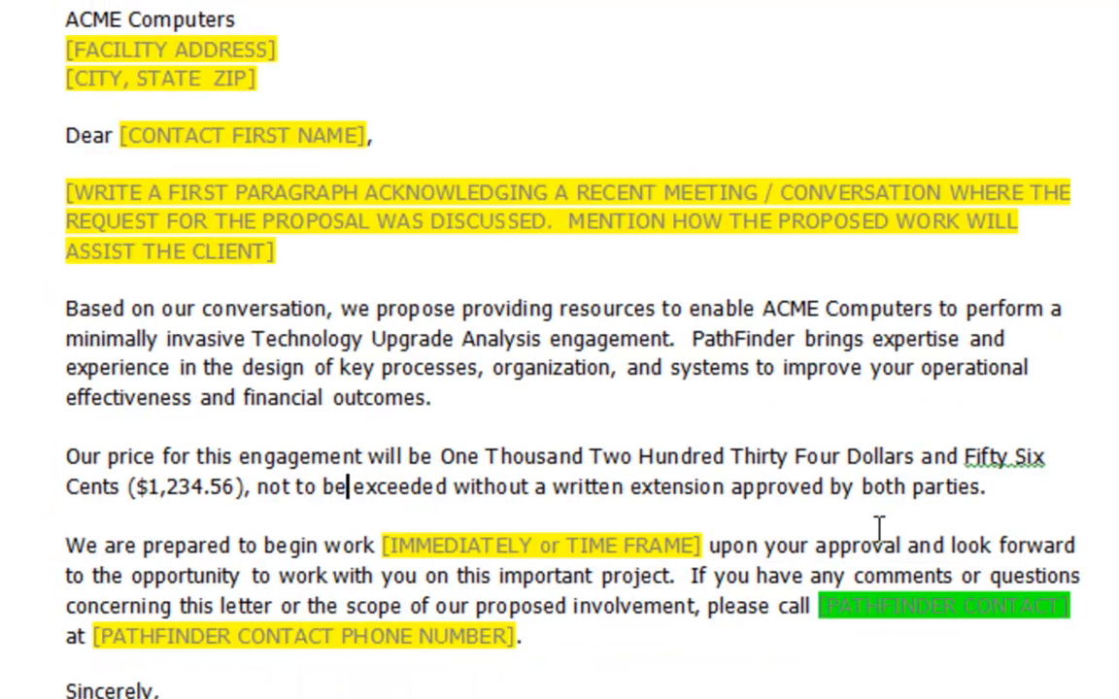
# Choose the ninth listed person as PathFinder contact in the closing paragraph, and highlight the filled-in signature title lines and phone number
pyautogui.scroll(-4, 877, 527)
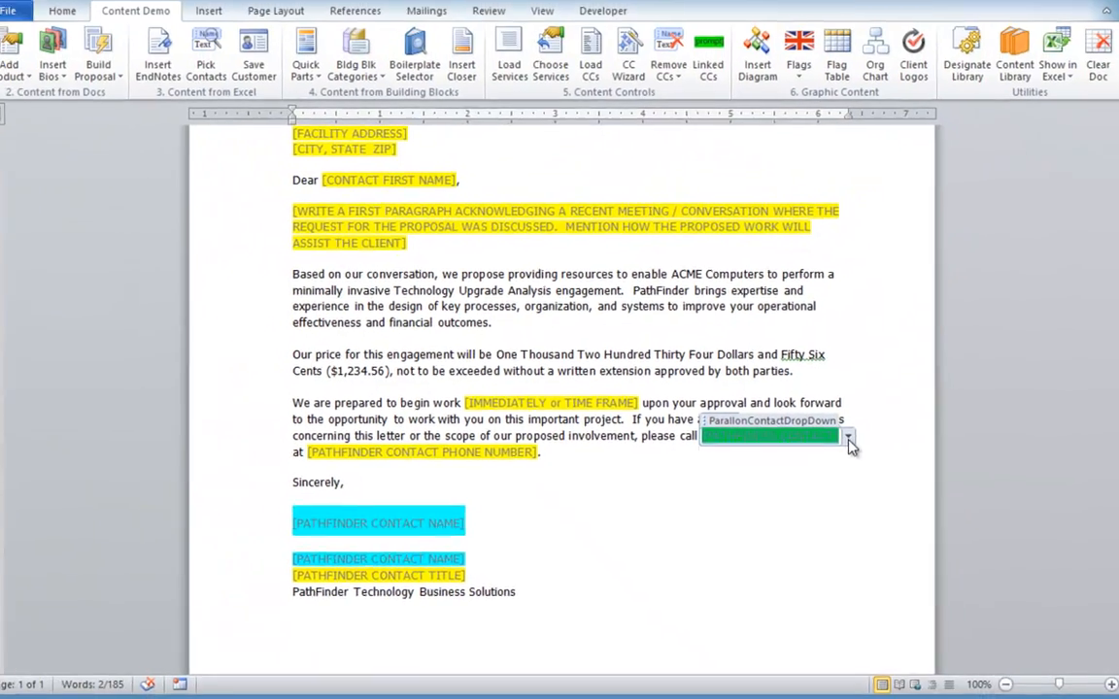
pyautogui.click(1027, 319)
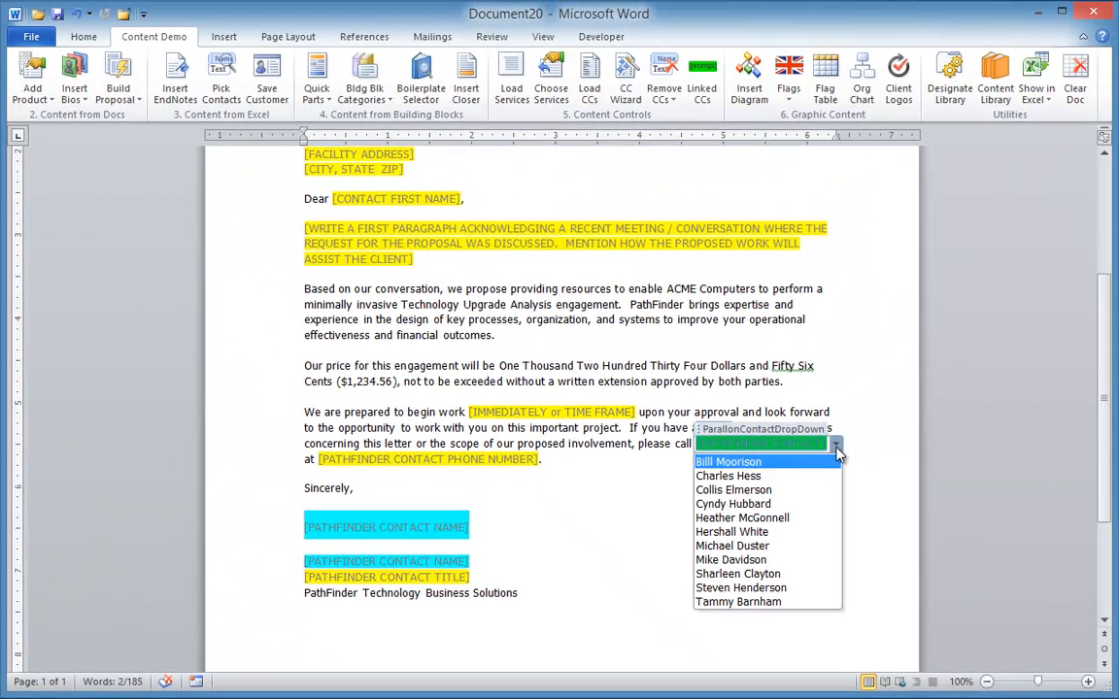
pyautogui.click(768, 579)
pyautogui.moveTo(522, 610); pyautogui.dragTo(224, 581)
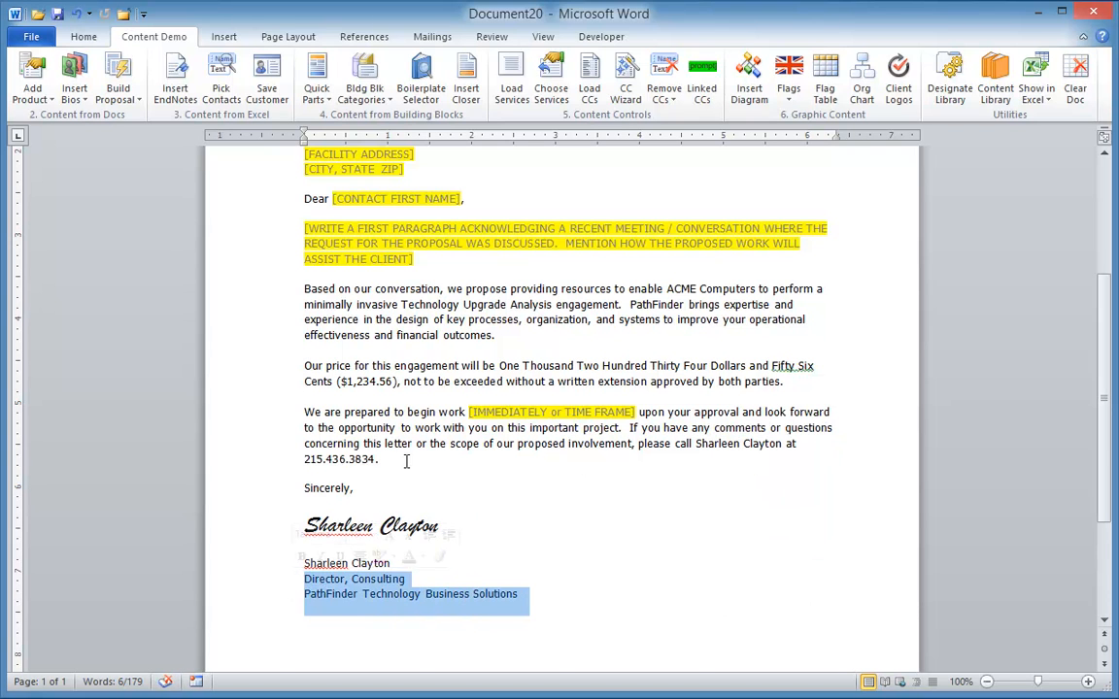
pyautogui.moveTo(407, 459); pyautogui.dragTo(298, 461)
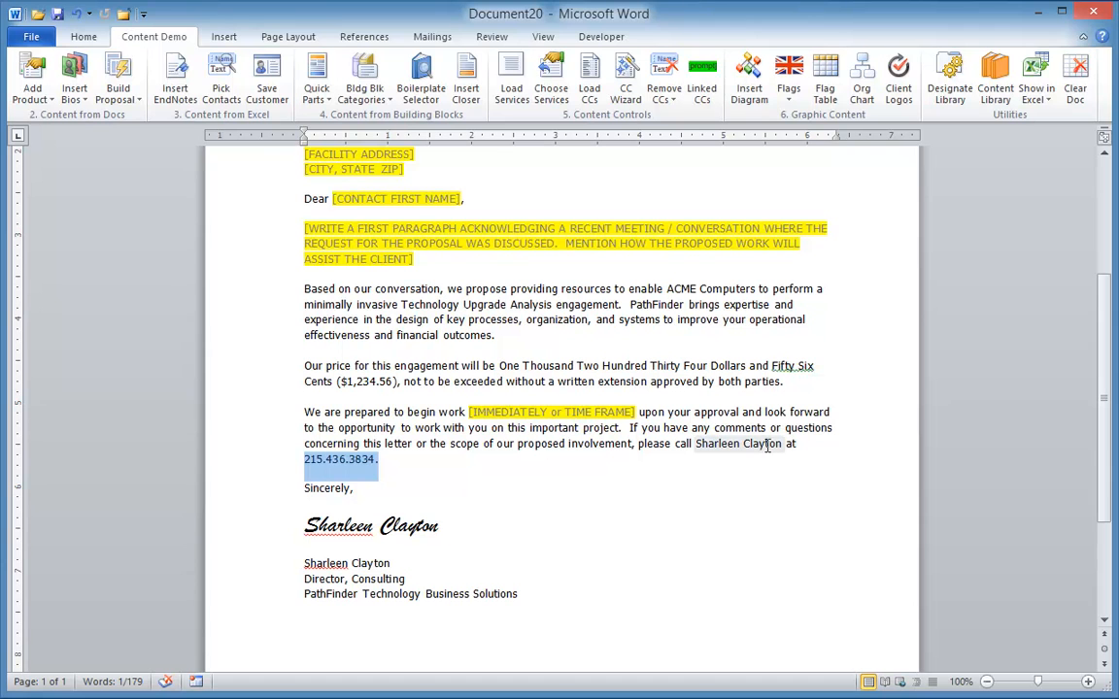